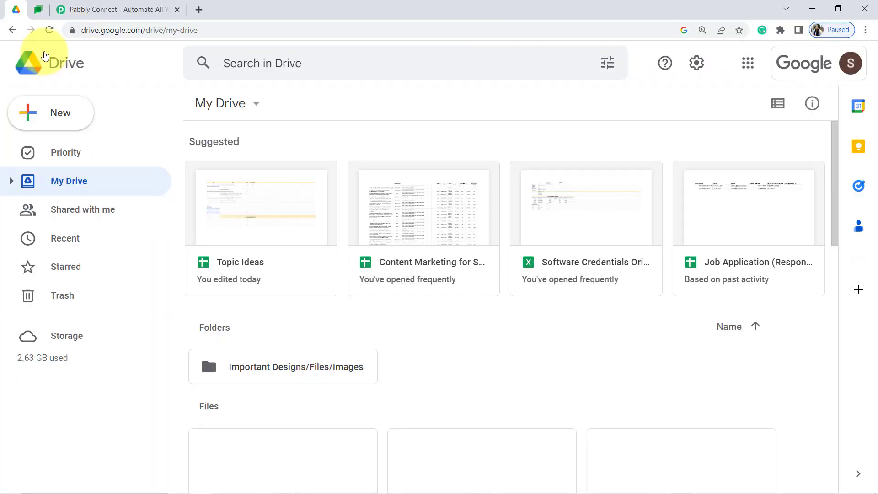
# Open the Important Designs/Files/Images folder in Google Drive and look at the Pabbly Marketing Team space in Google Chat
pyautogui.click(270, 367)
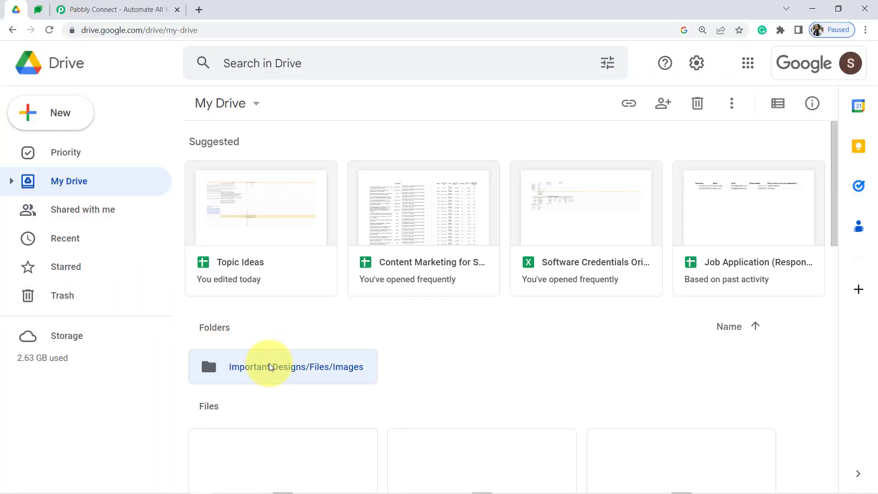
pyautogui.doubleClick(297, 376)
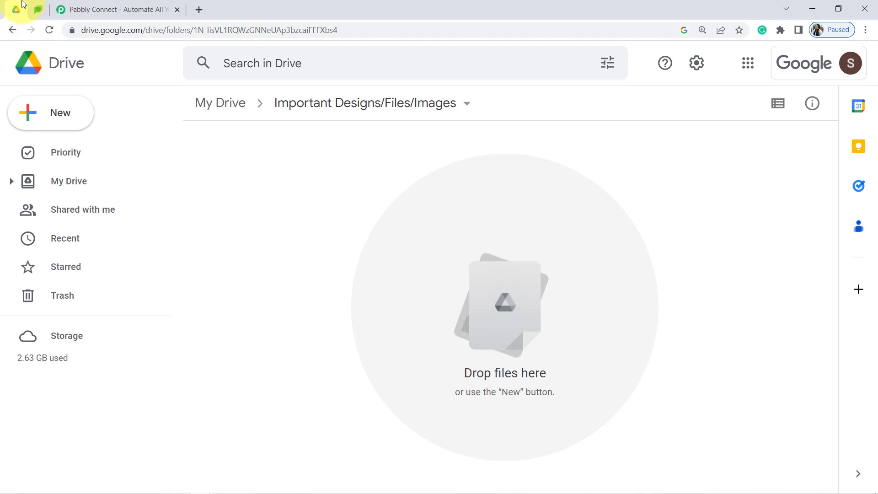
pyautogui.click(38, 9)
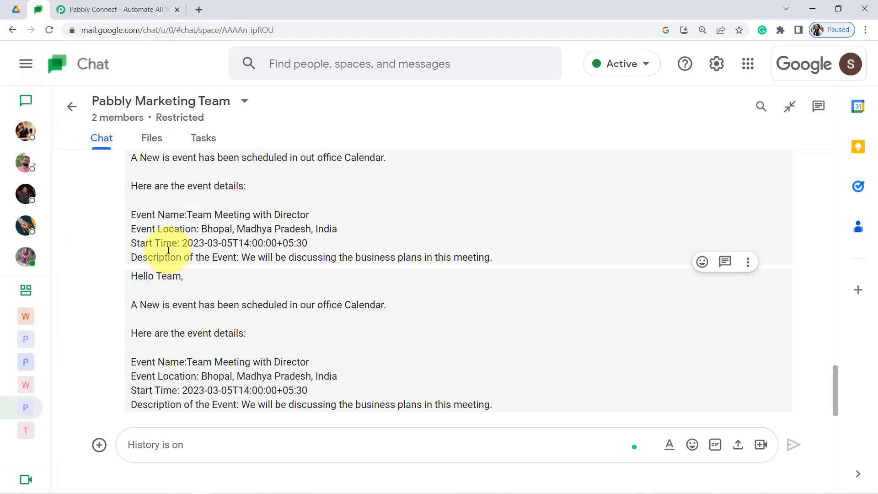
pyautogui.click(15, 9)
pyautogui.click(38, 9)
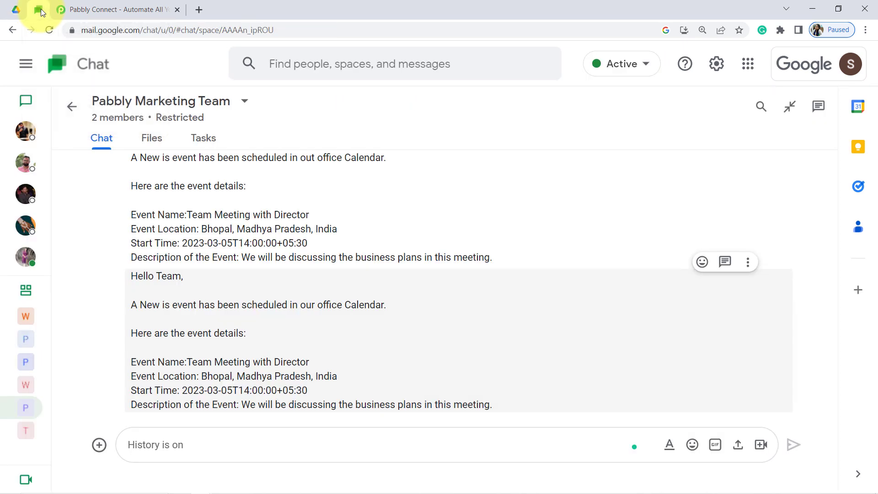
# Switch to the Pabbly website, sign in to the account and open Pabbly Connect from the list of apps
pyautogui.click(80, 10)
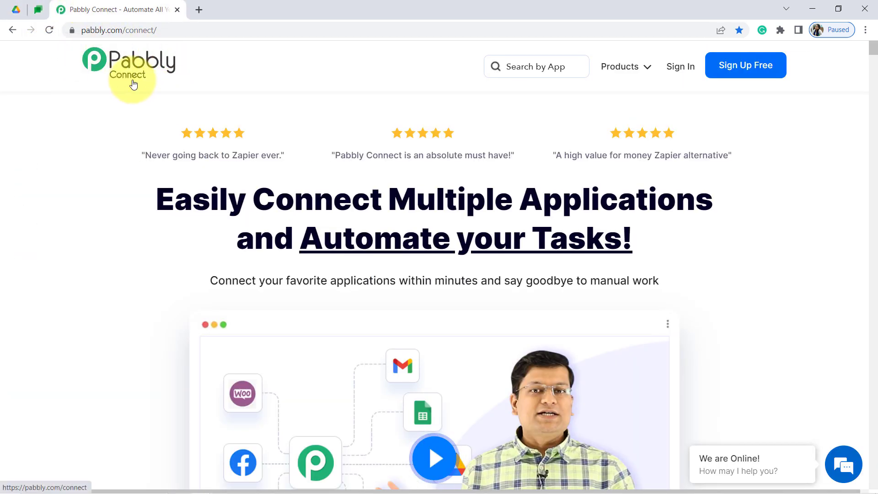
pyautogui.moveTo(193, 198); pyautogui.dragTo(612, 238)
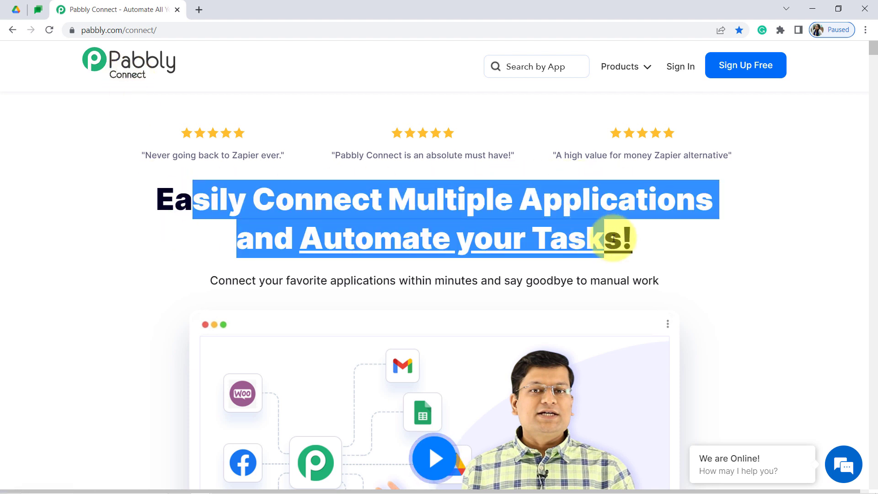
pyautogui.moveTo(95, 29); pyautogui.dragTo(175, 31)
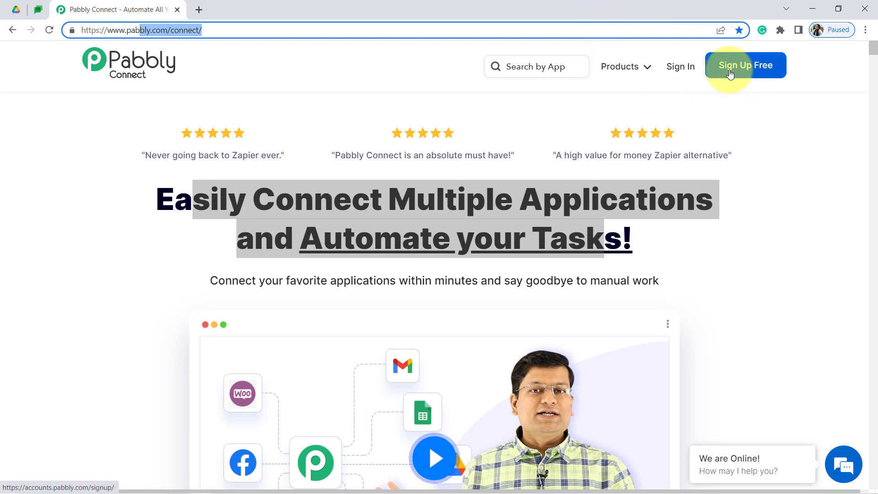
pyautogui.click(683, 72)
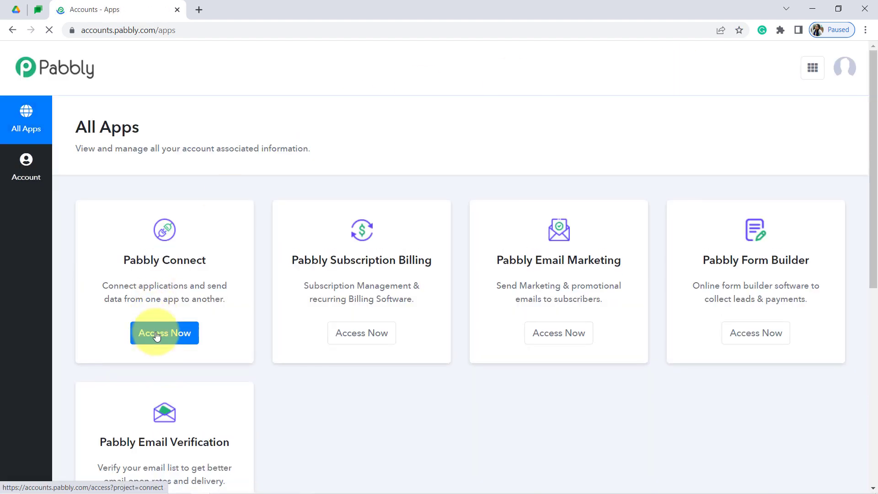
pyautogui.click(156, 335)
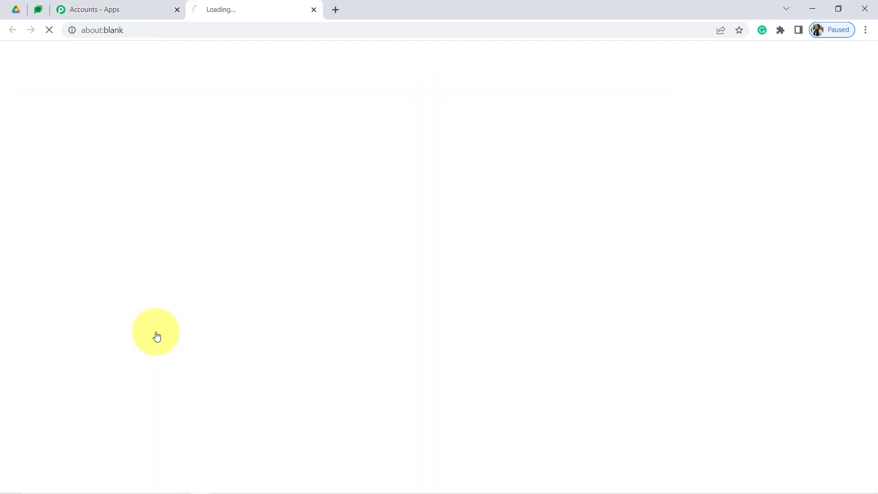
# Close the Pabbly Accounts page and return to the Pabbly Connect dashboard
pyautogui.click(128, 4)
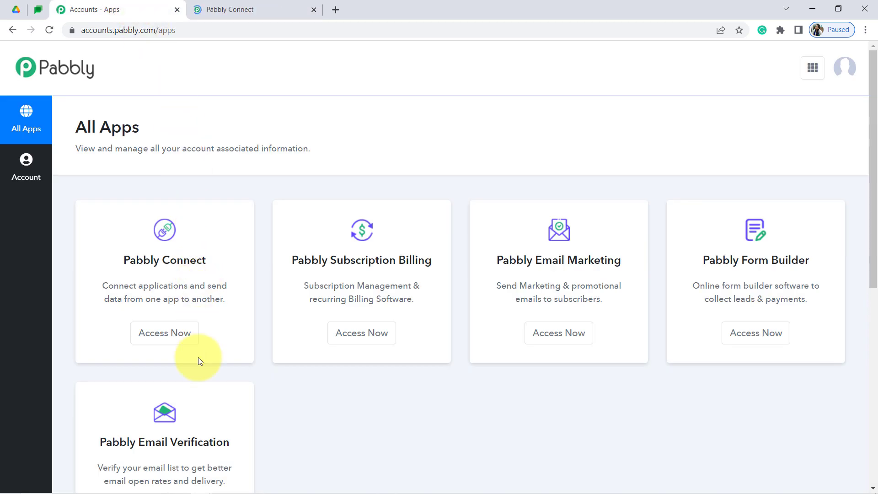
pyautogui.moveTo(124, 259); pyautogui.dragTo(191, 259)
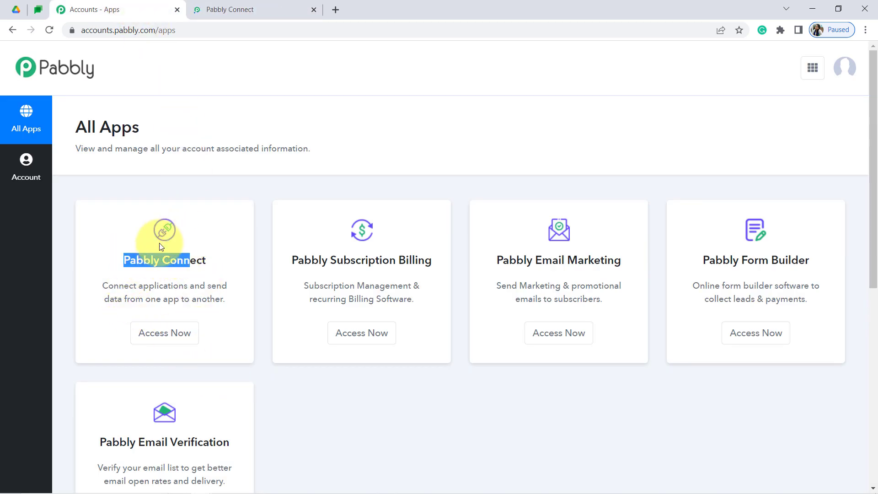
pyautogui.click(149, 336)
pyautogui.click(216, 3)
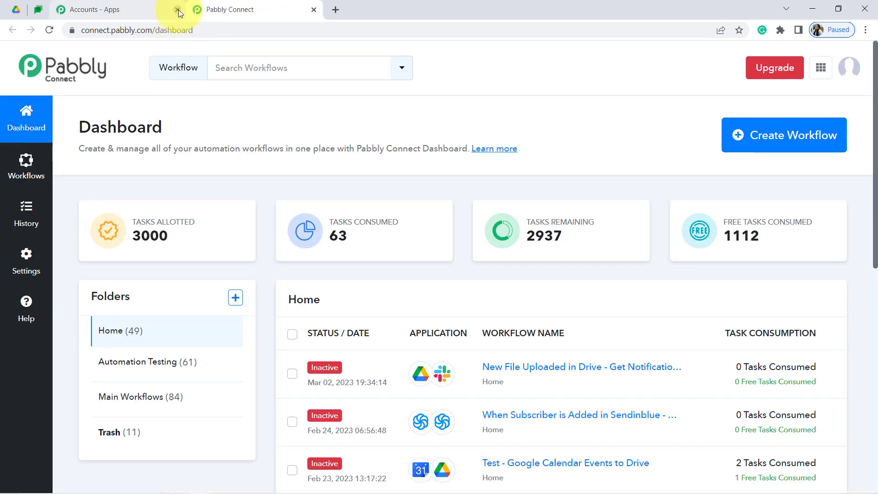
pyautogui.click(178, 10)
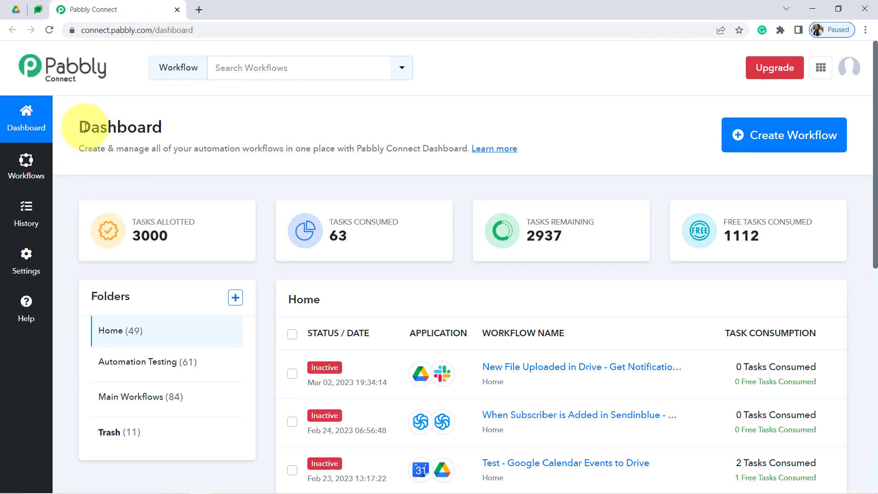
pyautogui.moveTo(84, 127); pyautogui.dragTo(180, 132)
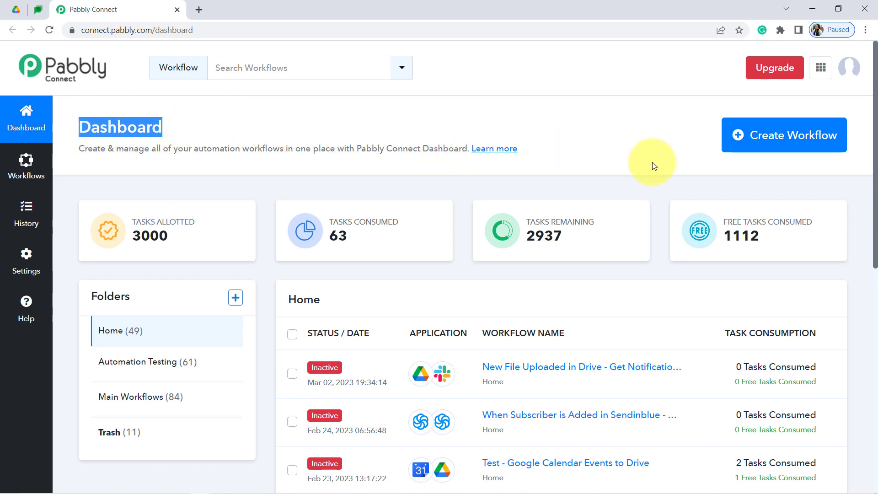
# Create a workflow named "When New File is Uploaded in Drive - Get Notified on Google Chat"
pyautogui.click(766, 144)
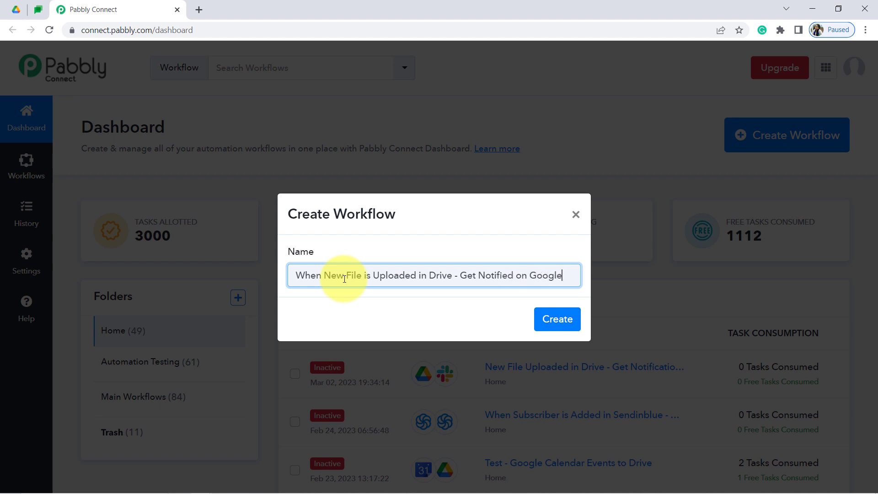
pyautogui.write('Chat')
pyautogui.press('BackSpace')
pyautogui.press('BackSpace')
pyautogui.press('BackSpace')
pyautogui.write('hat')
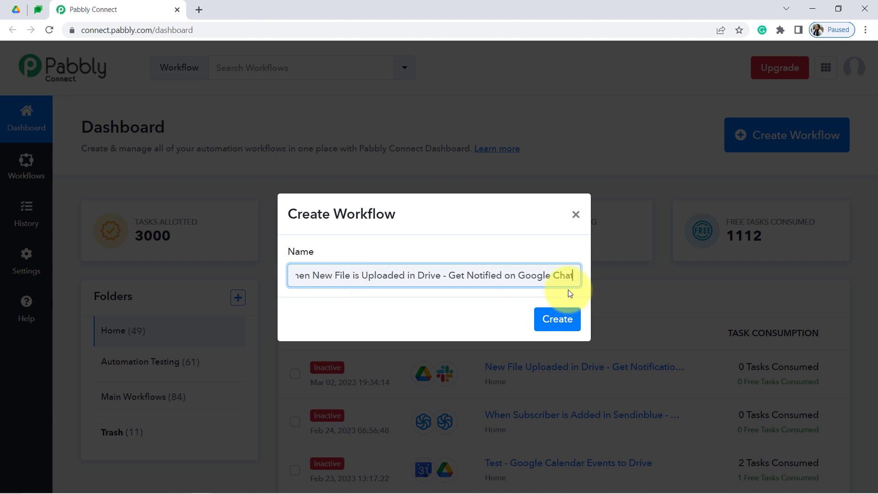
pyautogui.click(566, 321)
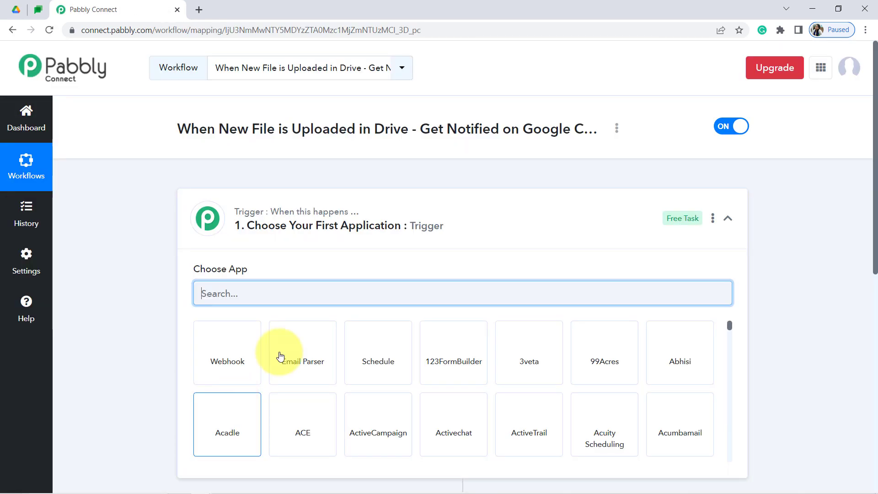
# Choose Google Drive as the trigger application of the workflow
pyautogui.click(294, 221)
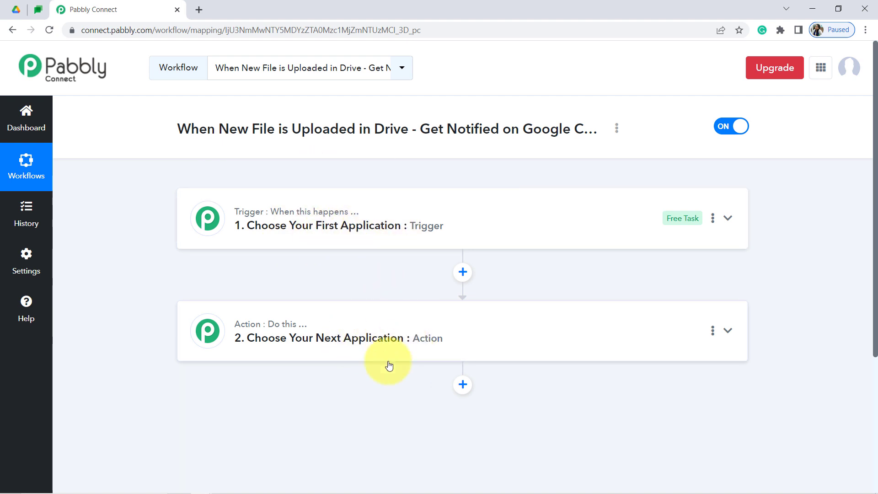
pyautogui.moveTo(160, 130); pyautogui.dragTo(478, 124)
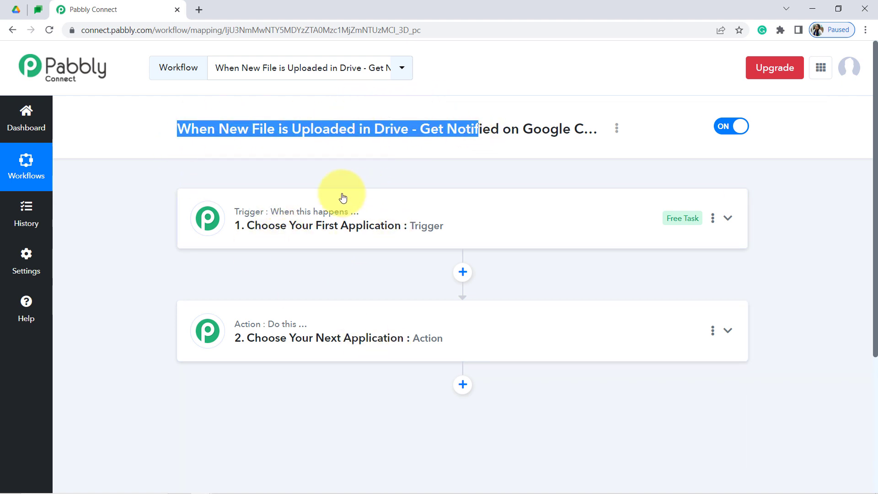
pyautogui.click(371, 224)
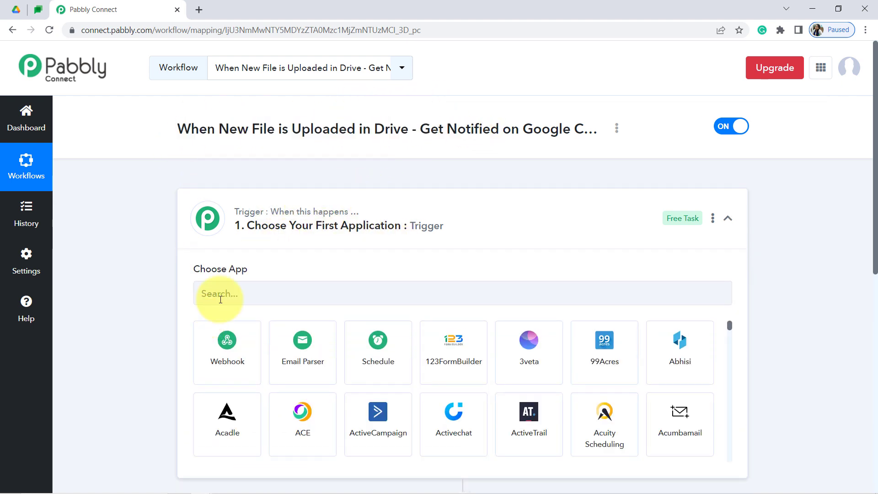
pyautogui.click(240, 288)
pyautogui.write('google dri')
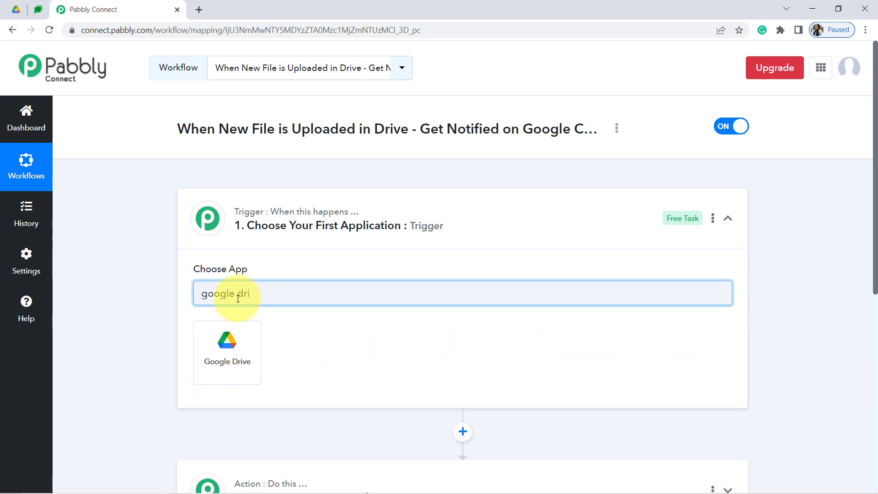
pyautogui.click(229, 344)
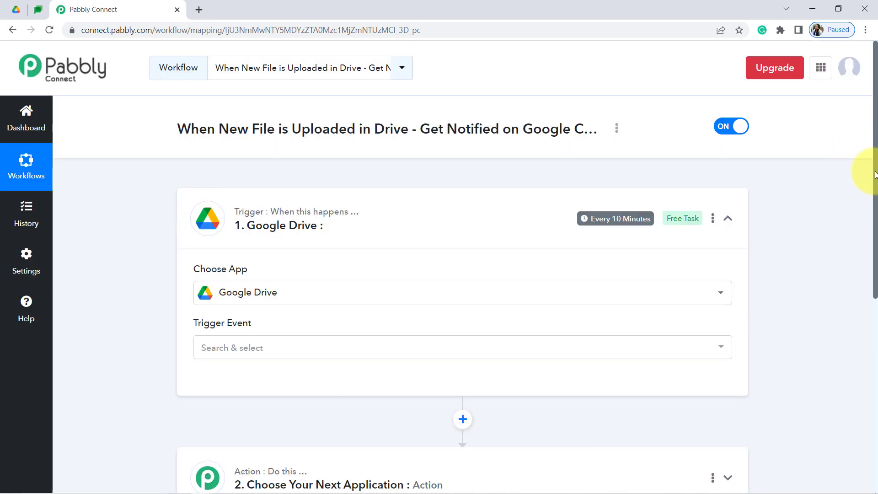
# Choose Google Chat Hangout as the action application of the workflow
pyautogui.moveTo(875, 174); pyautogui.dragTo(864, 284)
pyautogui.click(320, 311)
pyautogui.click(248, 381)
pyautogui.write('google chat')
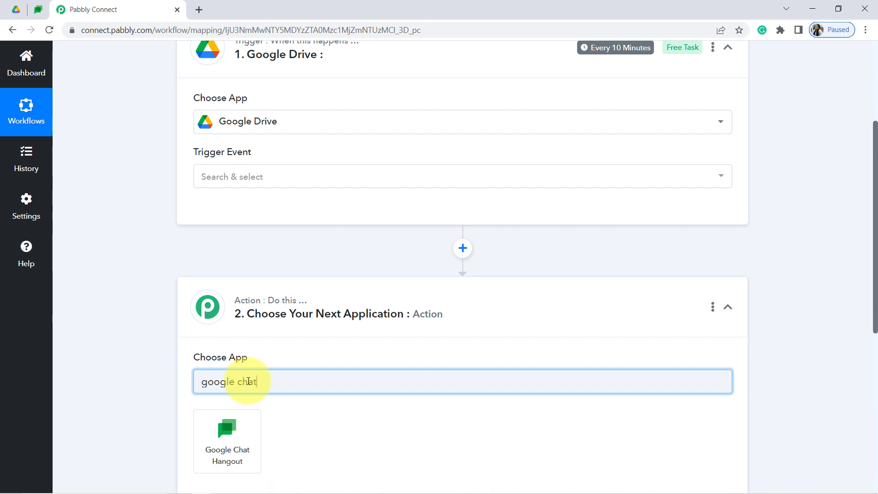
pyautogui.click(234, 432)
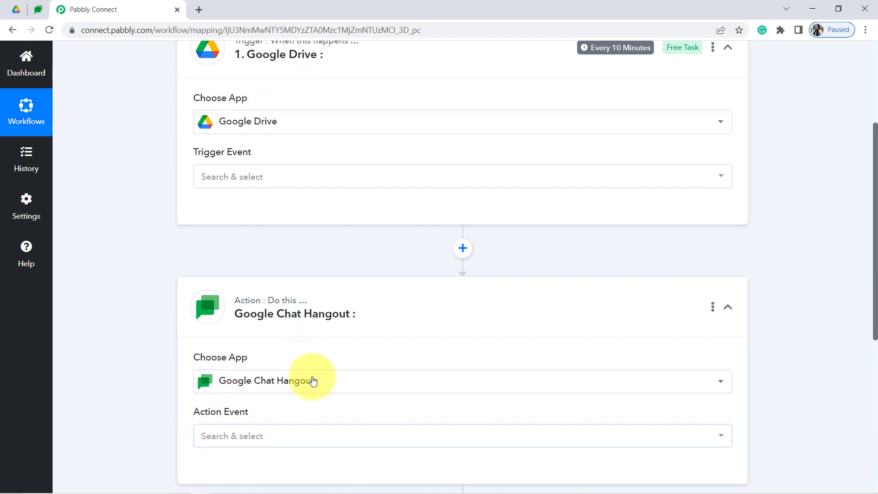
# Review the workflow's trigger and action applications, and look at the Important Designs/Files/Images folder in Google Drive
pyautogui.moveTo(875, 278); pyautogui.dragTo(868, 198)
pyautogui.scroll(-4, 868, 211)
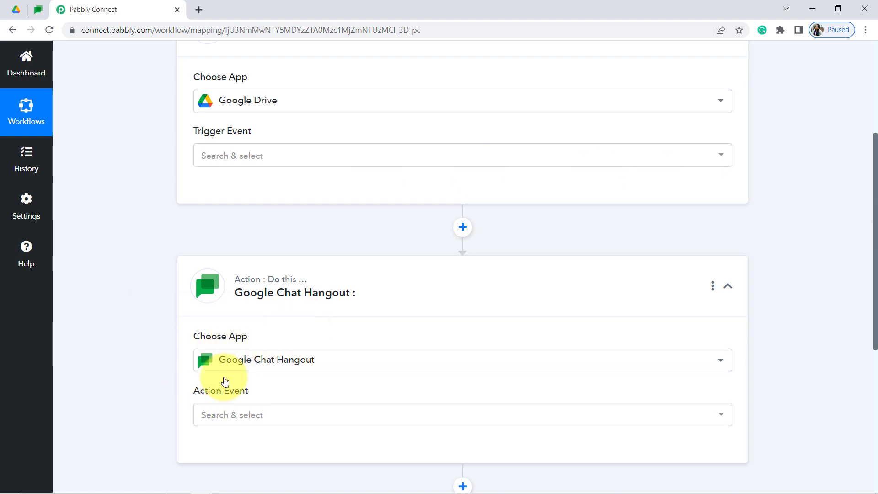
pyautogui.moveTo(876, 320); pyautogui.dragTo(764, 215)
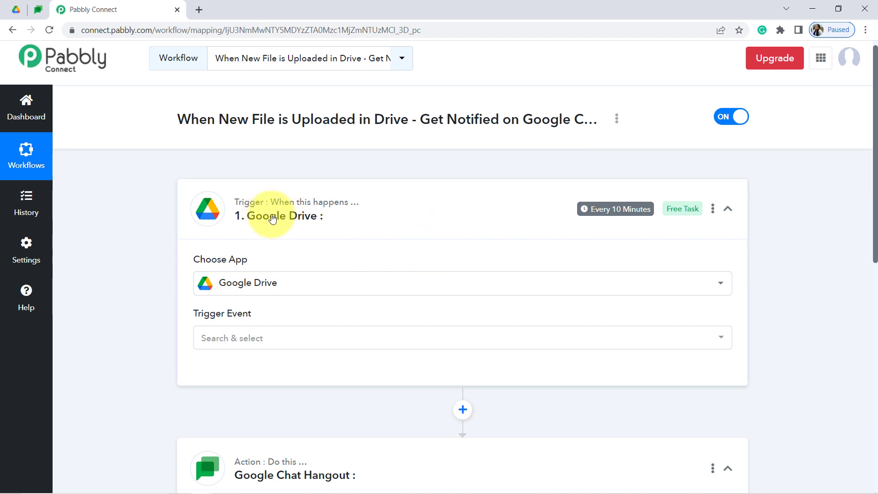
pyautogui.click(16, 10)
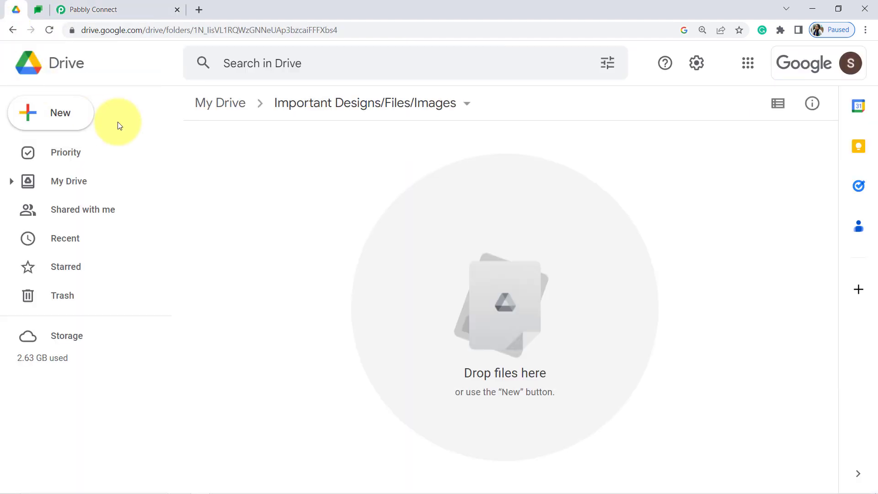
pyautogui.click(80, 9)
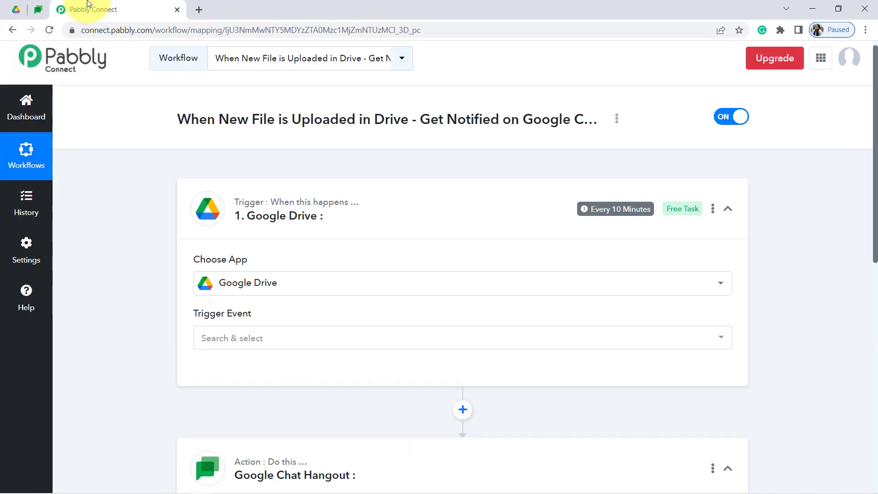
pyautogui.click(18, 10)
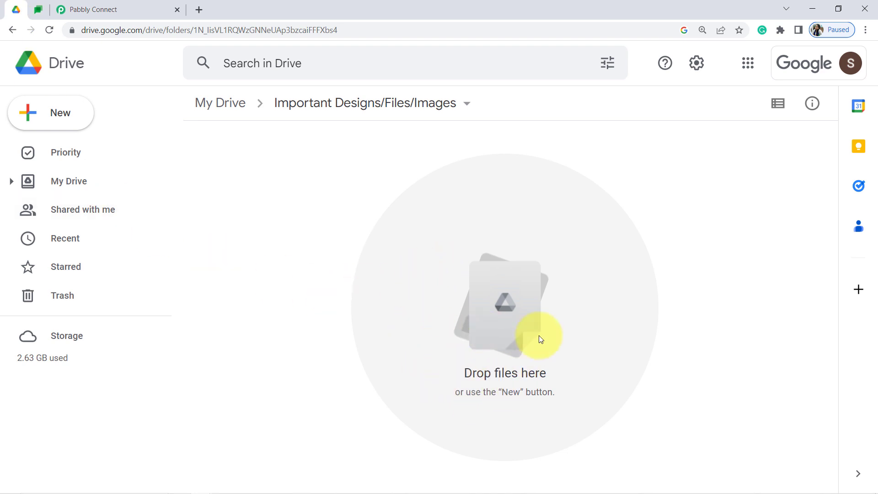
pyautogui.click(96, 9)
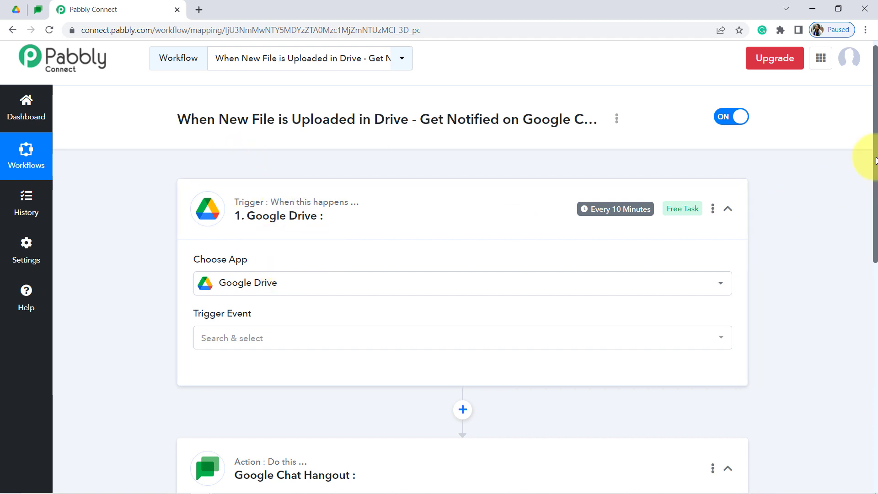
pyautogui.moveTo(874, 157); pyautogui.dragTo(862, 184)
pyautogui.scroll(1, 618, 202)
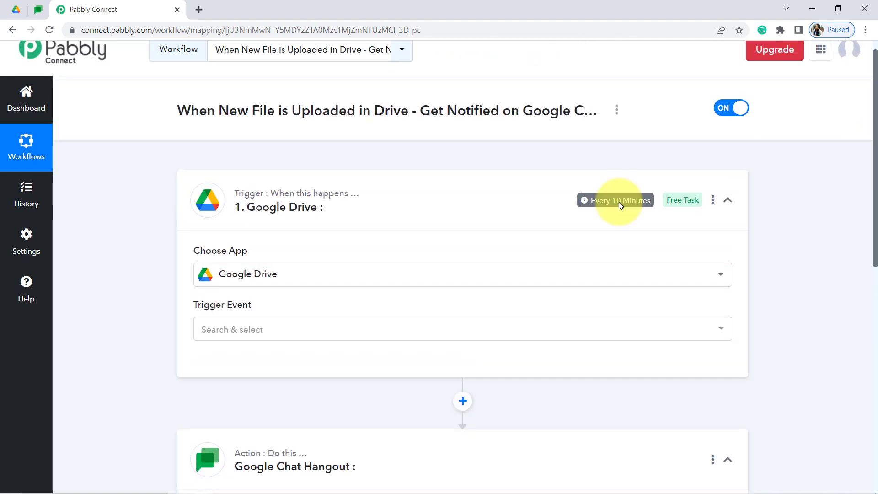
# Set the Google Drive trigger event to New File in Specific Folder
pyautogui.click(236, 325)
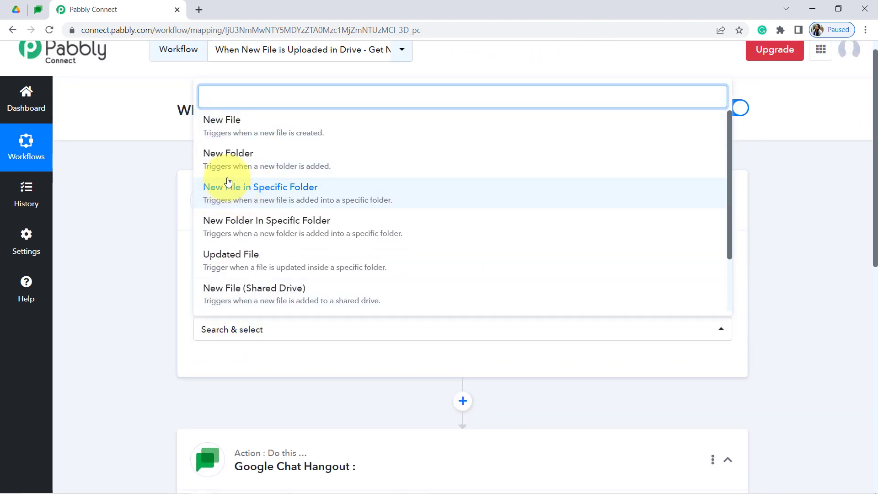
pyautogui.click(276, 199)
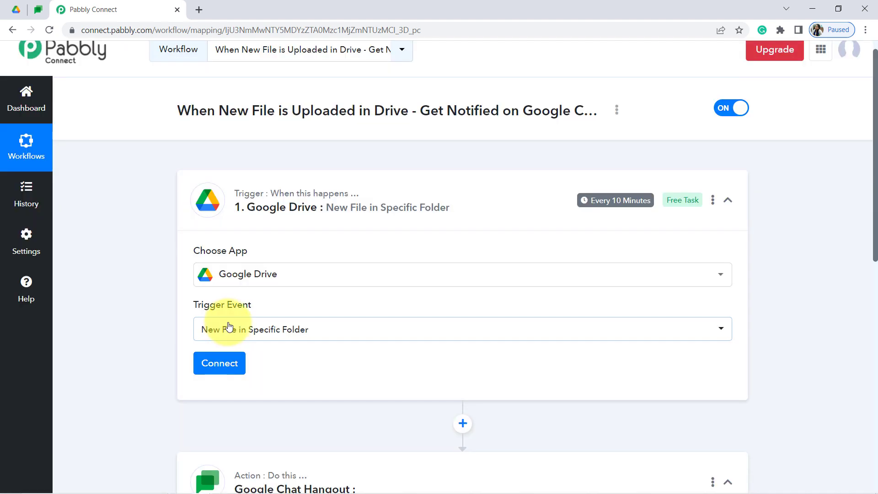
# Connect the Google Drive trigger using the existing connection Google Drive #3 and save it
pyautogui.click(220, 364)
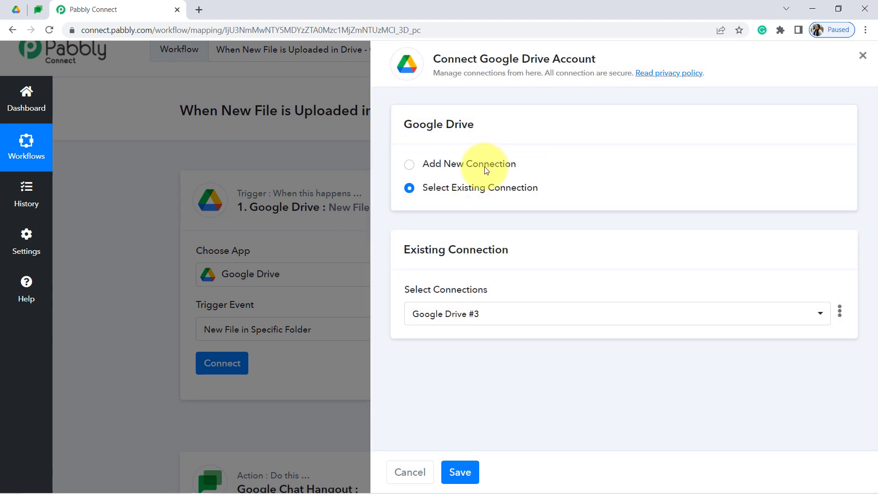
pyautogui.click(486, 169)
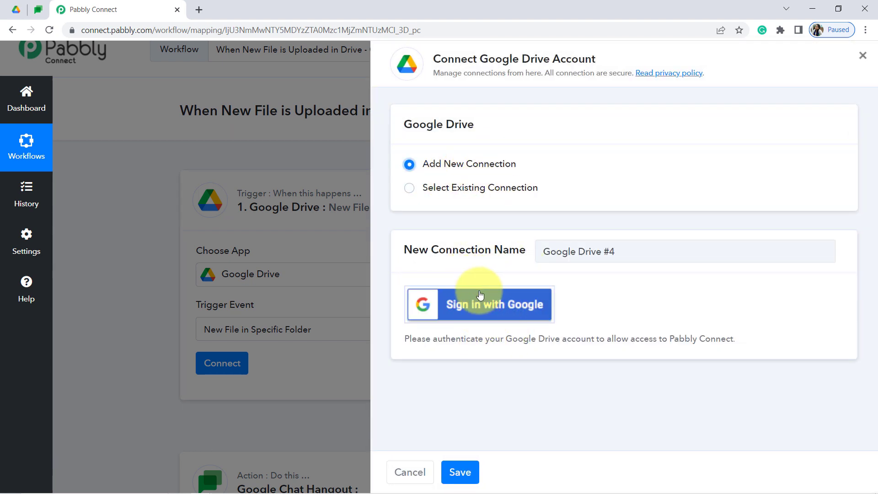
pyautogui.click(479, 188)
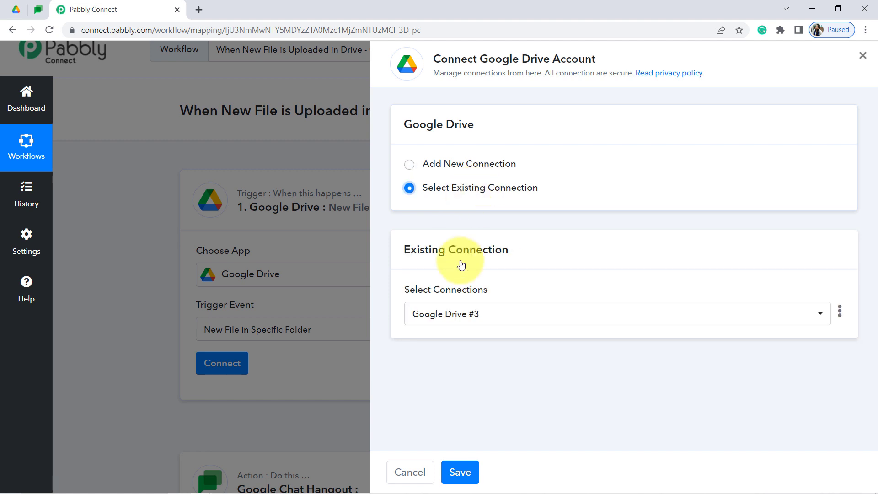
pyautogui.click(469, 315)
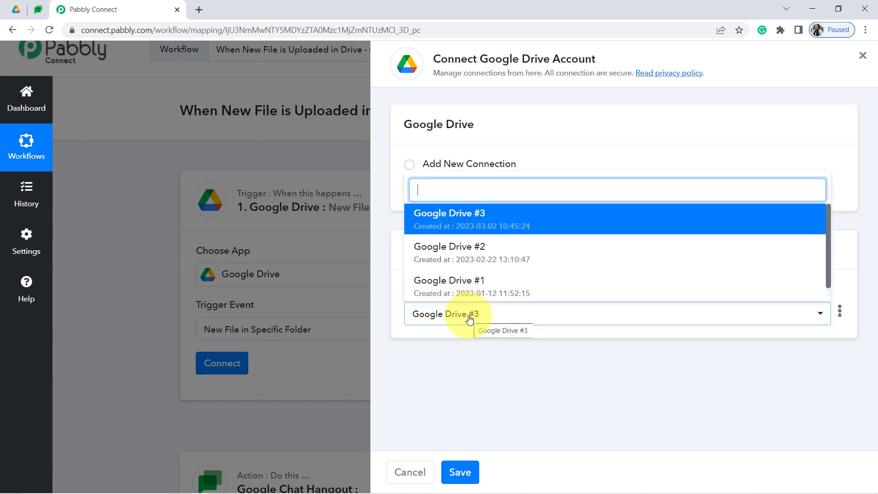
pyautogui.click(462, 365)
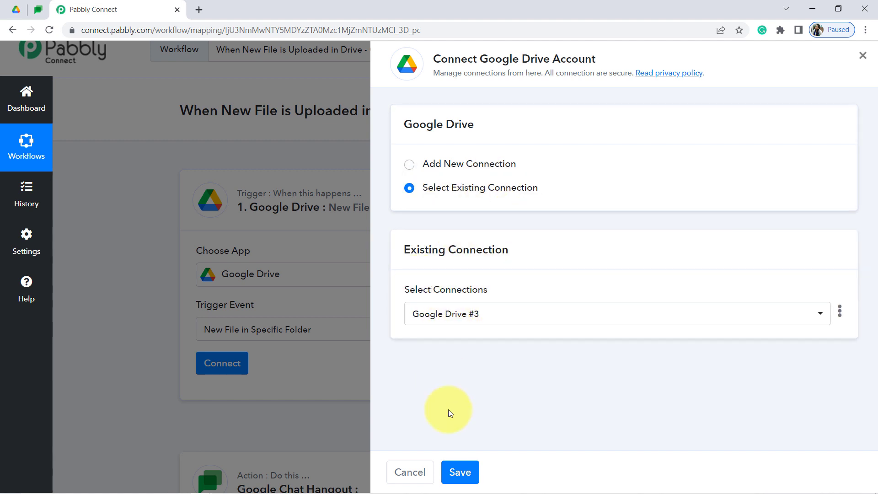
pyautogui.click(462, 473)
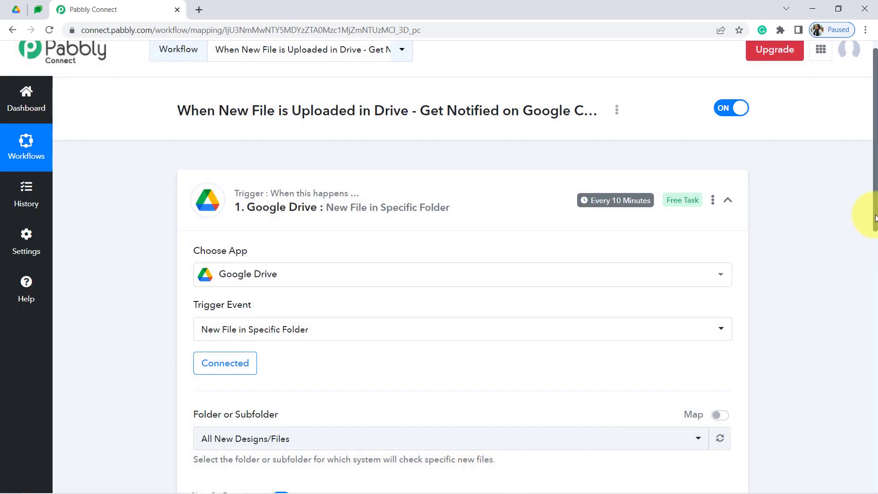
# Set the trigger's folder or subfolder to Important Designs/Files/Images, matching the folder name in Google Drive
pyautogui.moveTo(875, 203); pyautogui.dragTo(874, 307)
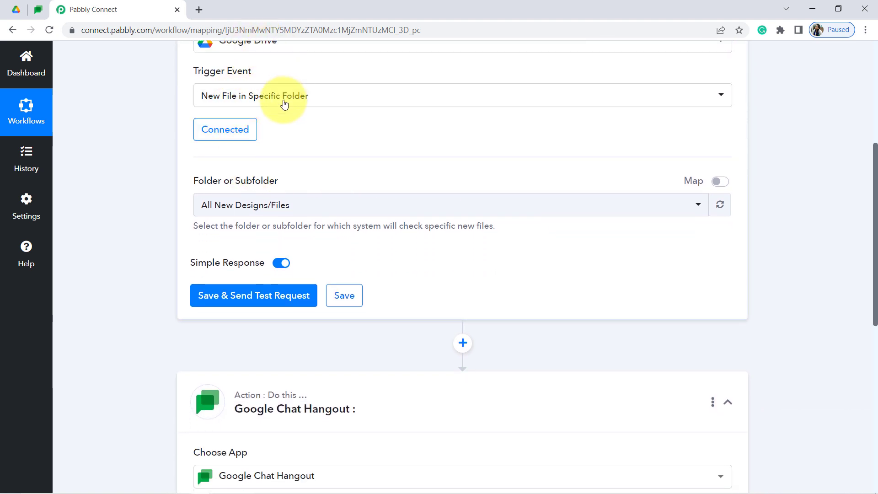
pyautogui.click(225, 205)
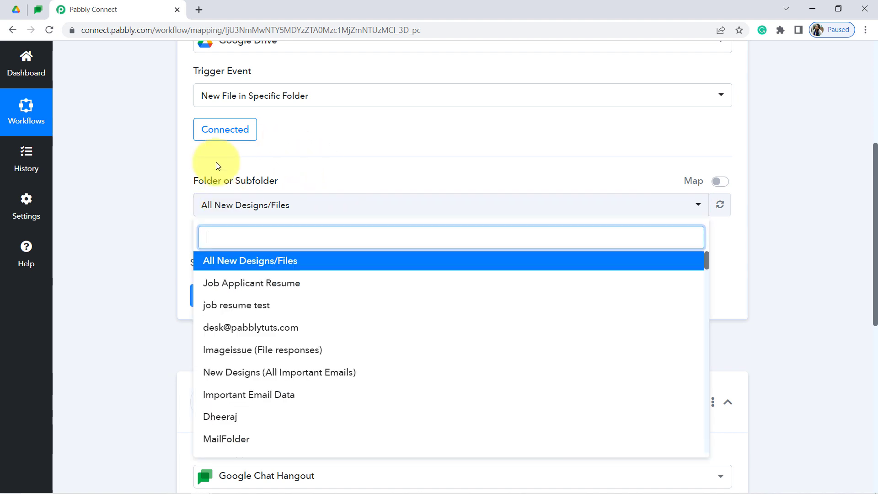
pyautogui.click(16, 9)
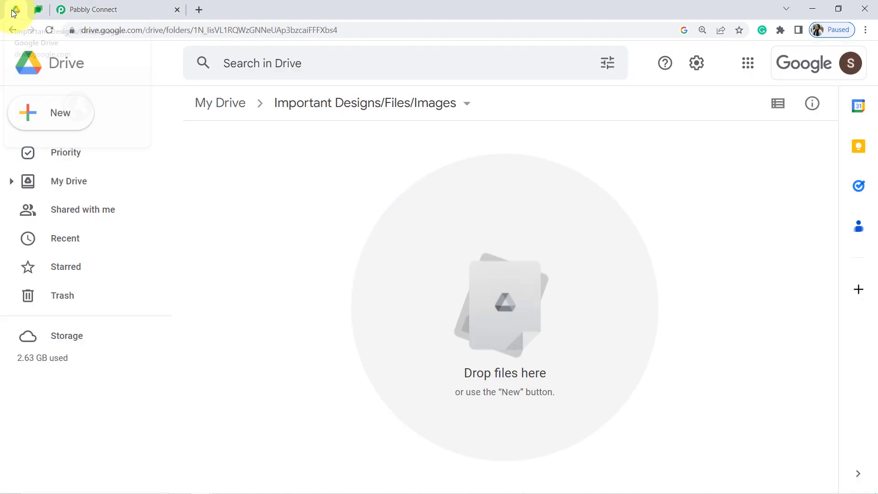
pyautogui.click(98, 9)
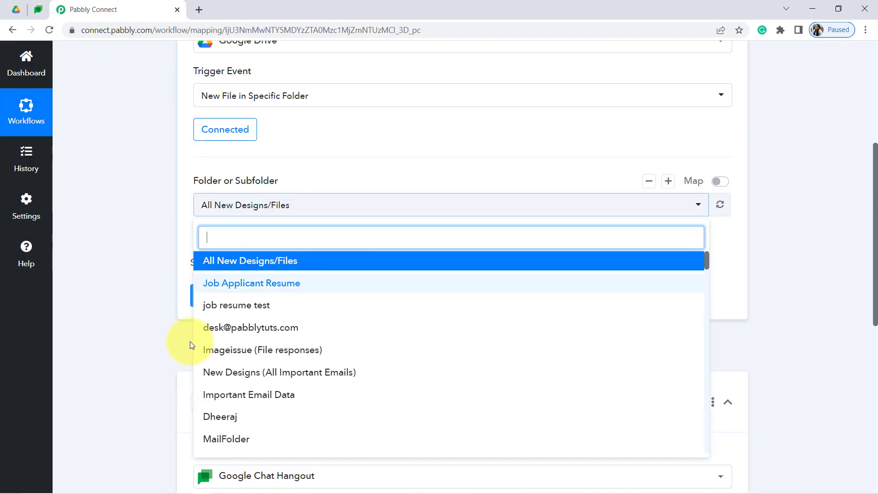
pyautogui.click(16, 9)
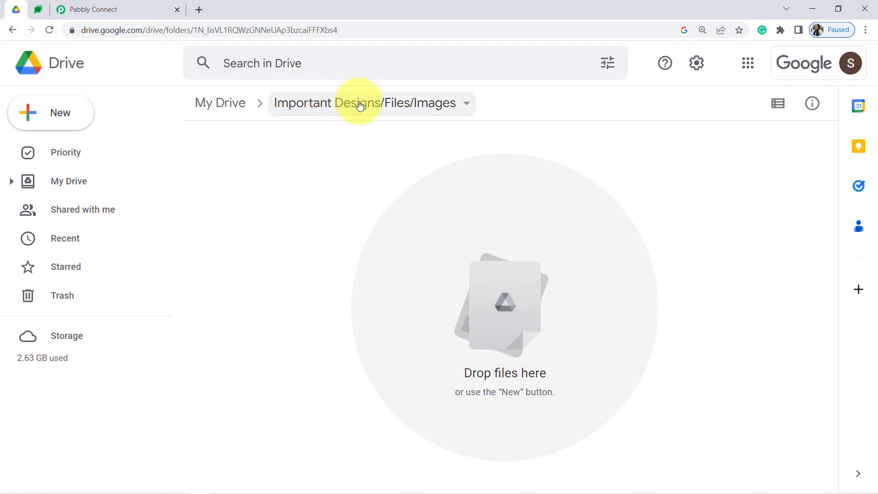
pyautogui.click(92, 9)
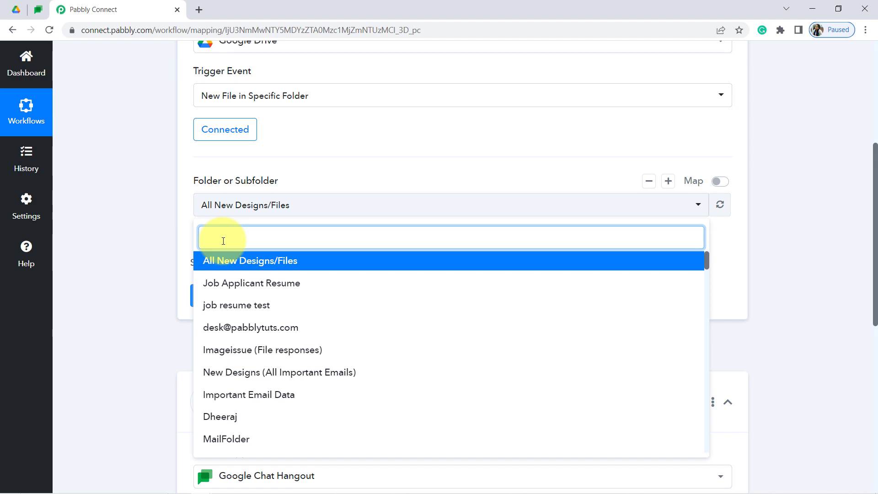
pyautogui.write('impor')
pyautogui.press('Return')
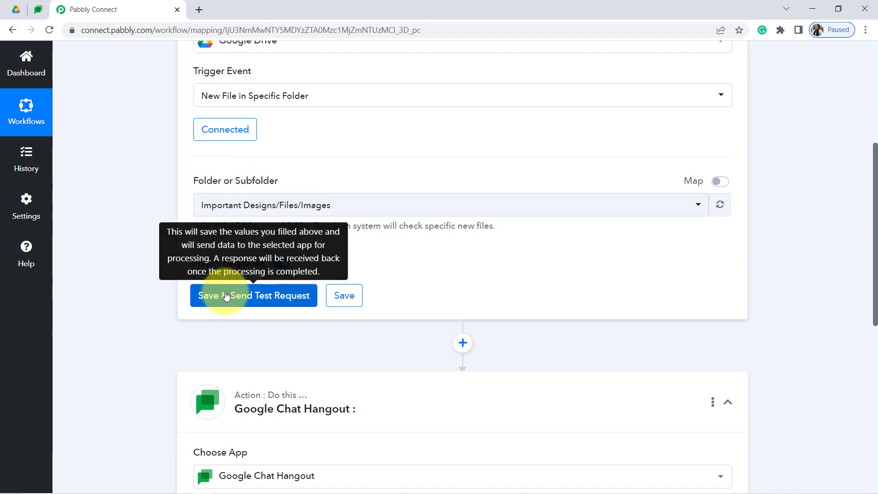
# Save the trigger and send a test request, checking the Google Drive folder's contents and the received response
pyautogui.click(225, 297)
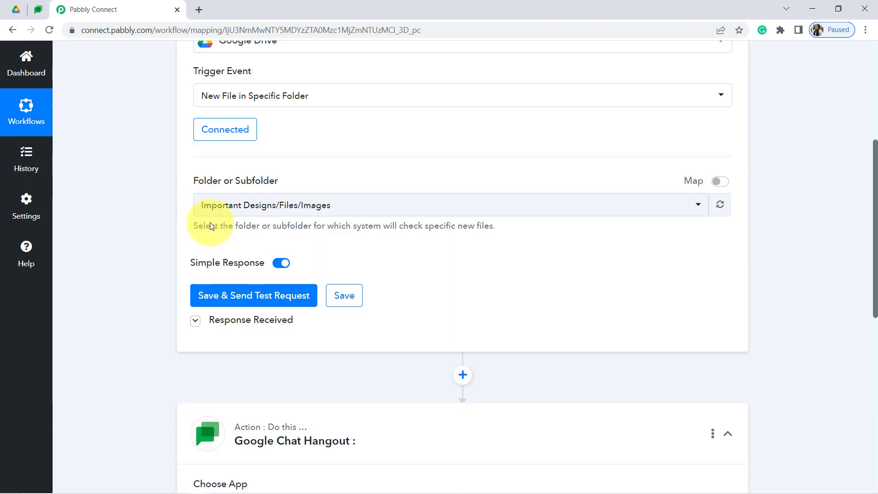
pyautogui.click(14, 9)
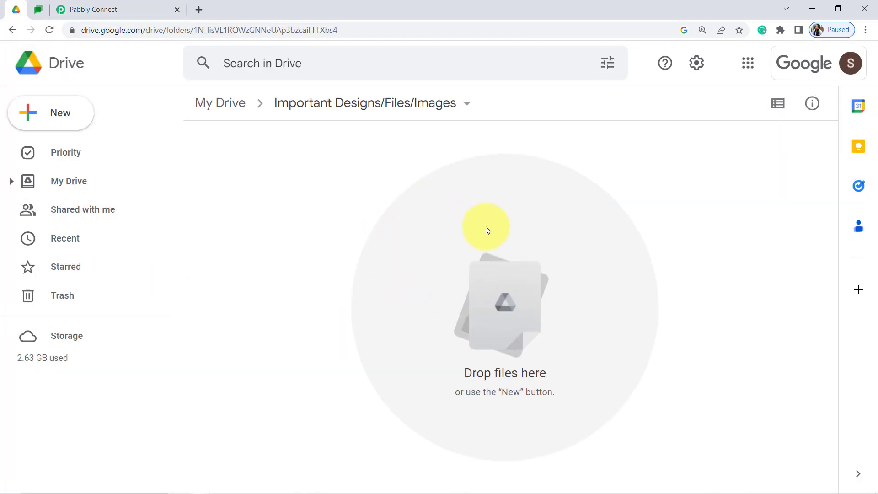
pyautogui.click(59, 8)
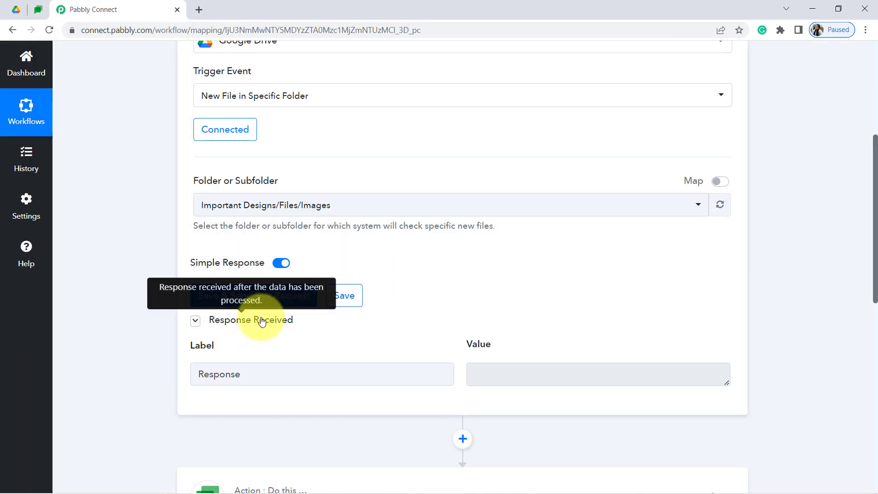
# In Google Drive, upload bride-1486004_960_720 (1) (2).jpg from the desktop's diagram folder to the Important Designs/Files/Images folder
pyautogui.click(16, 9)
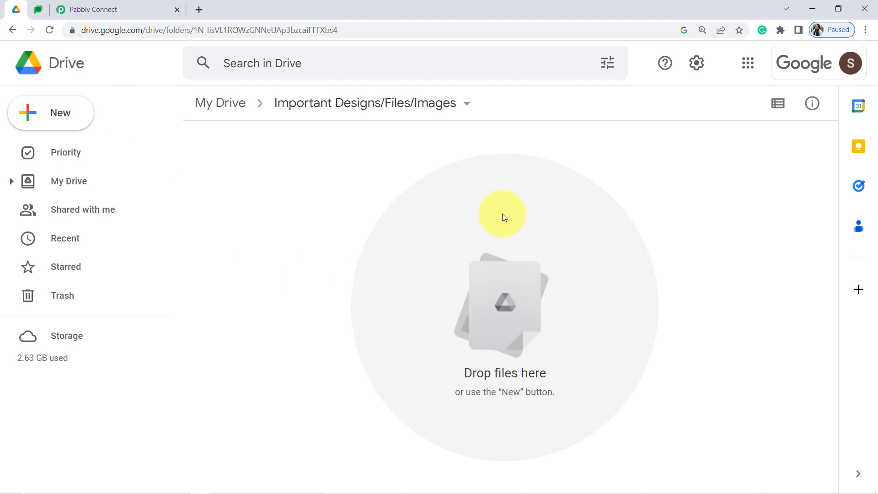
pyautogui.rightClick(462, 277)
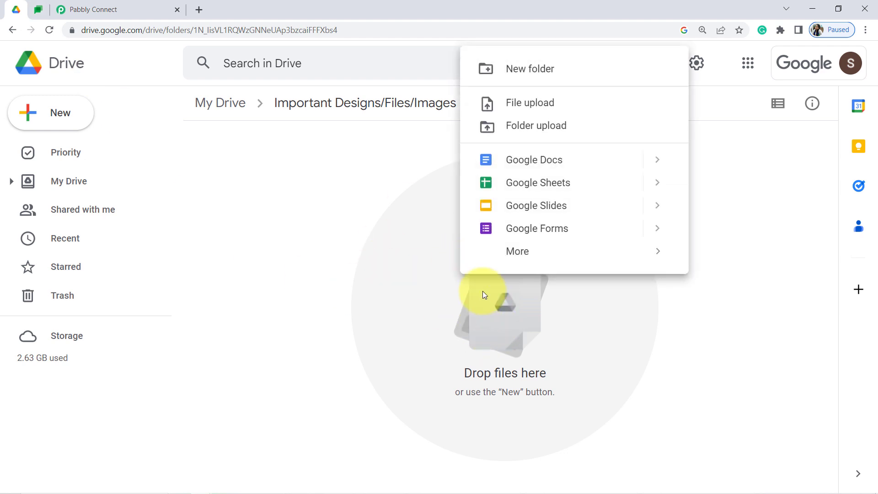
pyautogui.click(524, 103)
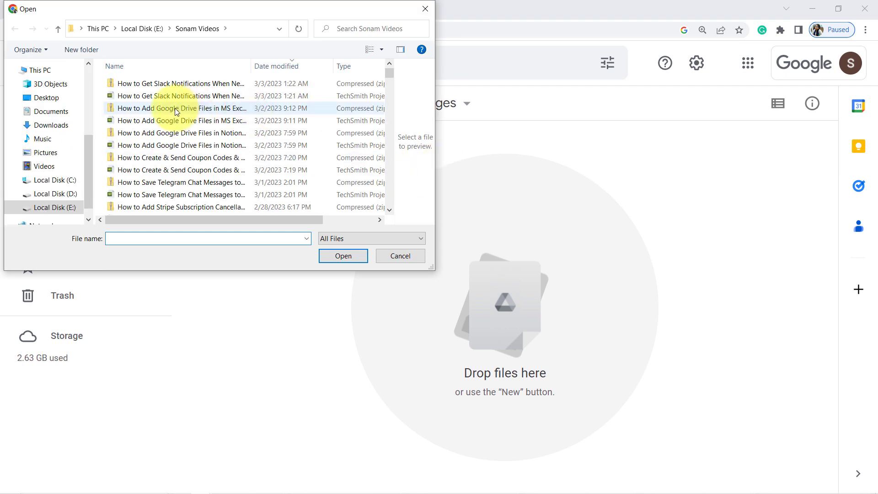
pyautogui.moveTo(90, 147); pyautogui.dragTo(89, 64)
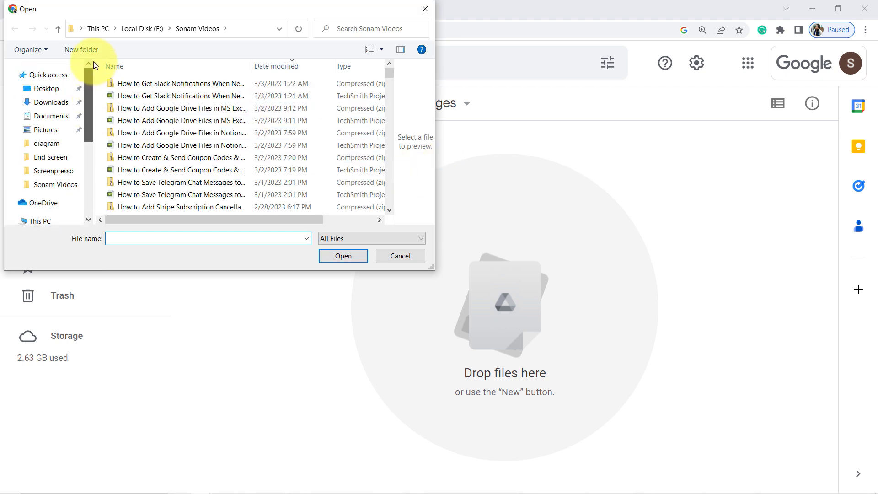
pyautogui.click(42, 92)
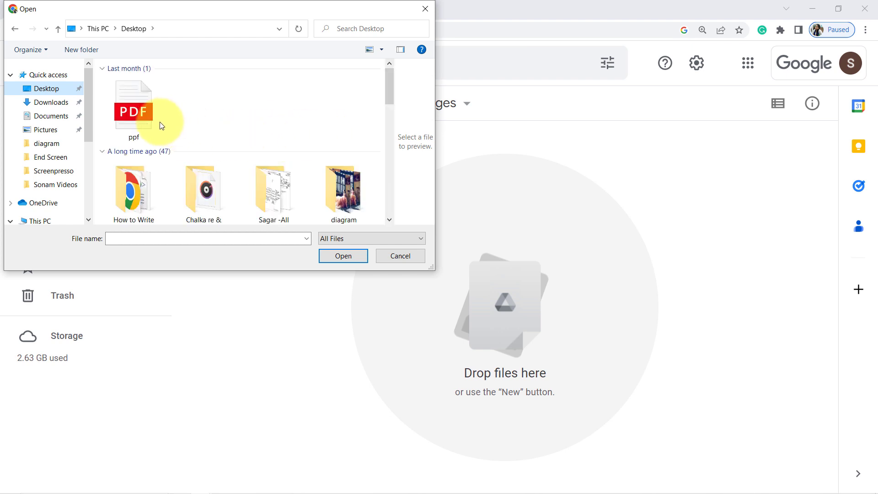
pyautogui.doubleClick(344, 190)
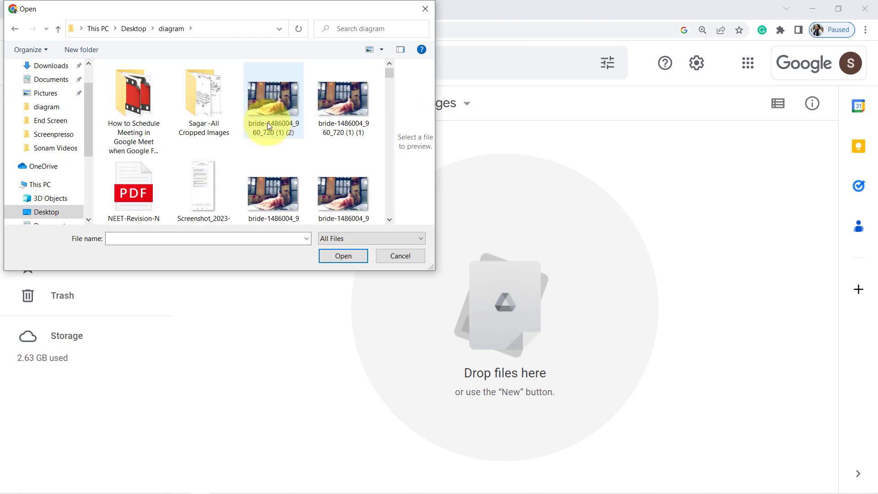
pyautogui.click(263, 107)
pyautogui.click(330, 259)
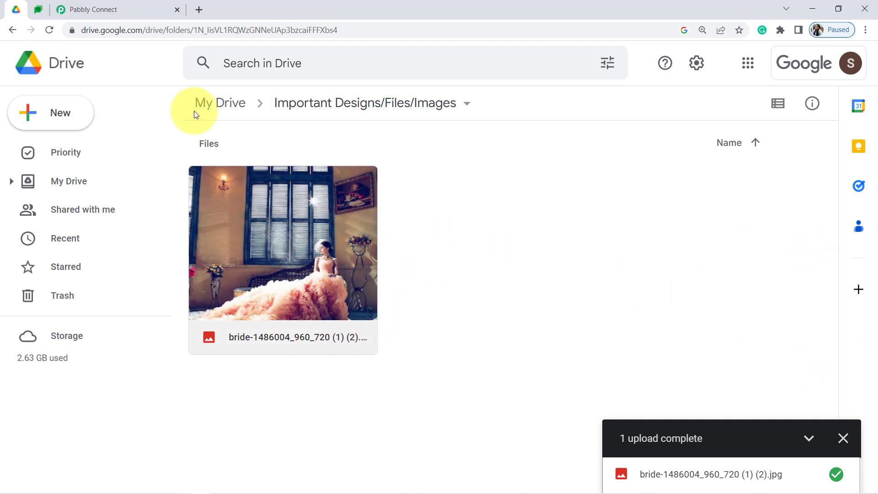
# Return to Pabbly Connect, send the trigger's test request again, and review the received file data
pyautogui.click(78, 1)
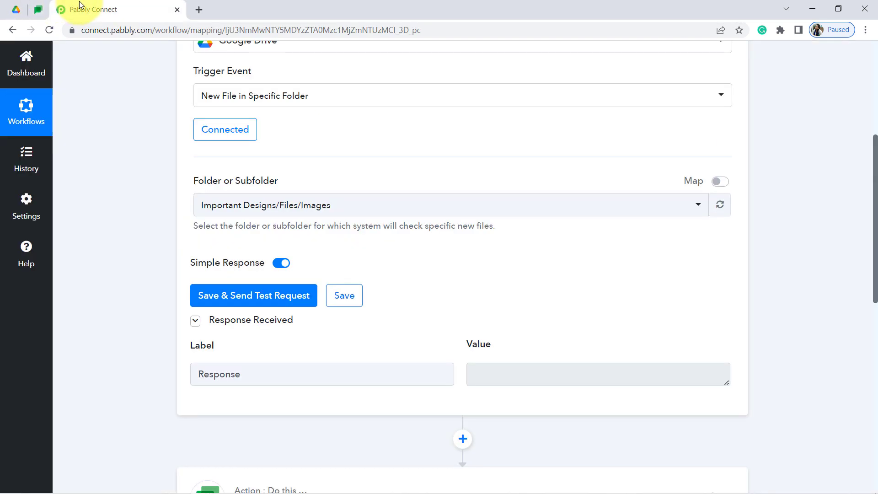
pyautogui.click(256, 297)
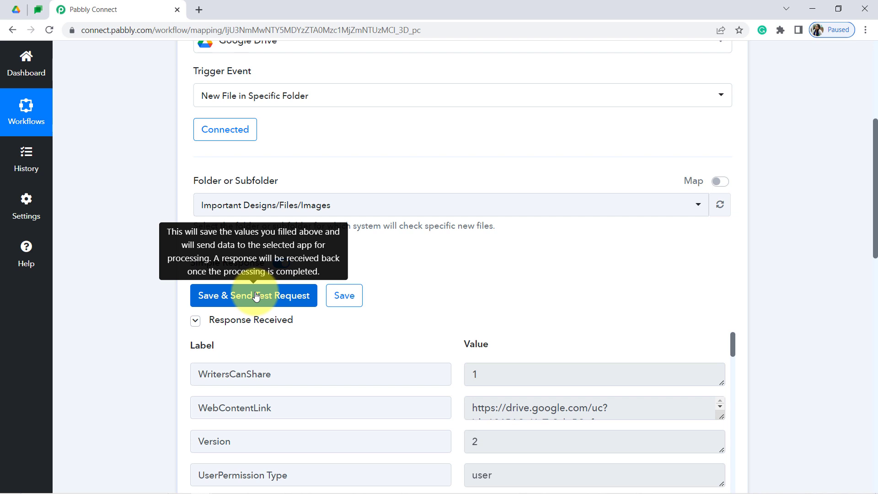
pyautogui.scroll(-3, 876, 169)
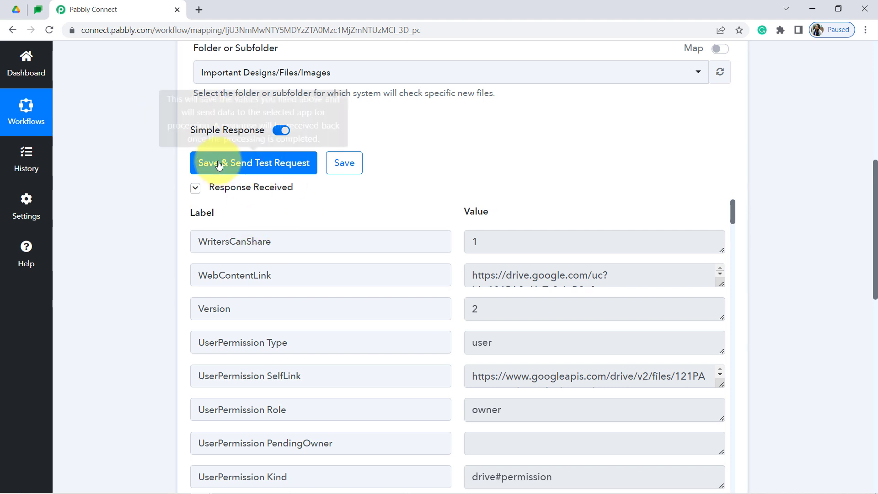
pyautogui.moveTo(875, 183); pyautogui.dragTo(876, 206)
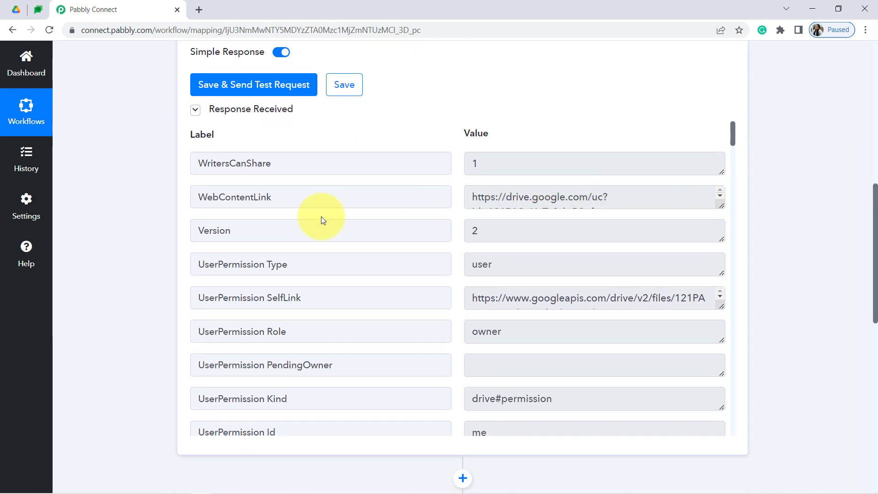
# Open the response's WebContentLink and save the image as bride-1486004_960_720 (1) (2) (1) in the diagram folder
pyautogui.moveTo(724, 206); pyautogui.dragTo(721, 246)
pyautogui.click(574, 221)
pyautogui.tripleClick(573, 222)
pyautogui.rightClick(574, 222)
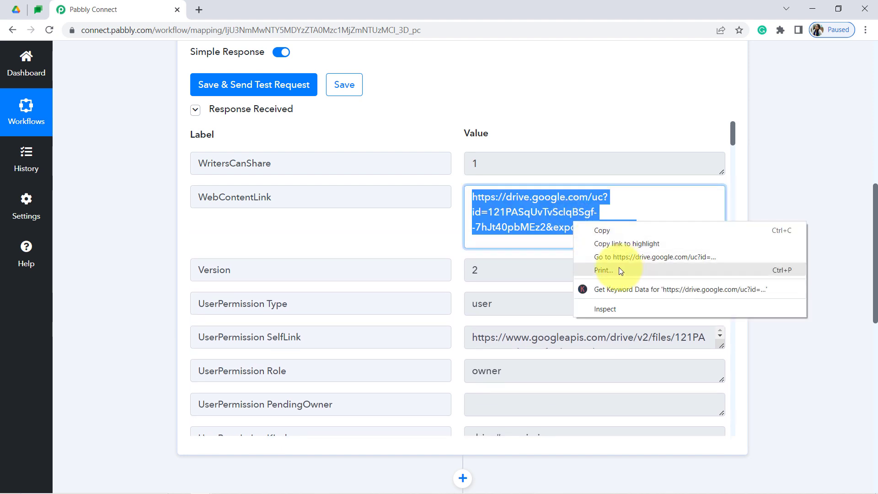
pyautogui.click(604, 257)
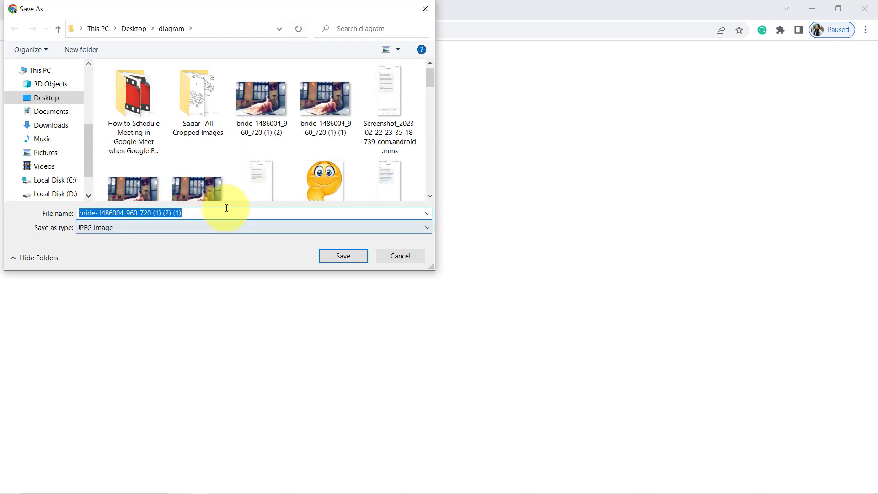
pyautogui.click(329, 255)
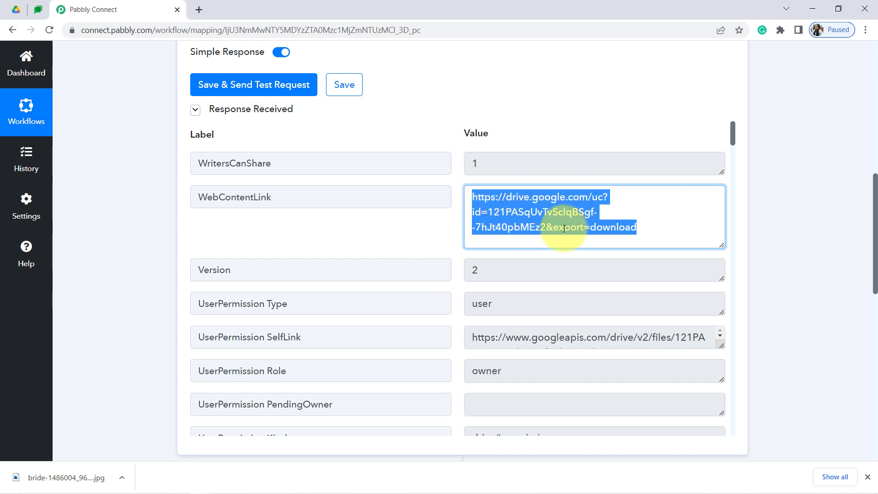
# Switch to Google Drive and open the sharing settings of the Important Designs/Files/Images folder to check its general access
pyautogui.click(16, 9)
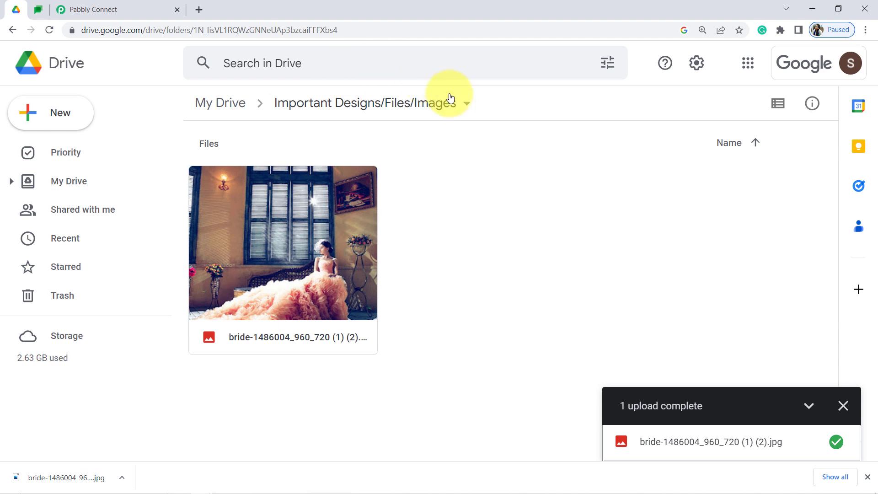
pyautogui.click(429, 105)
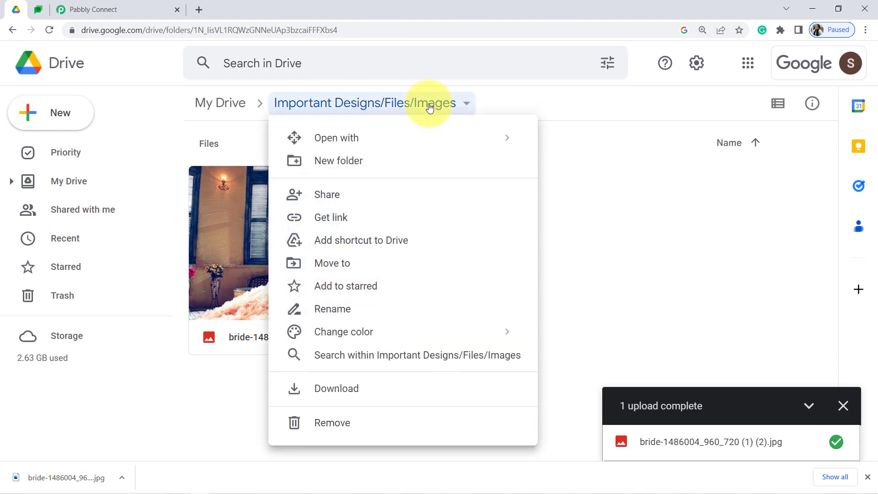
pyautogui.click(370, 194)
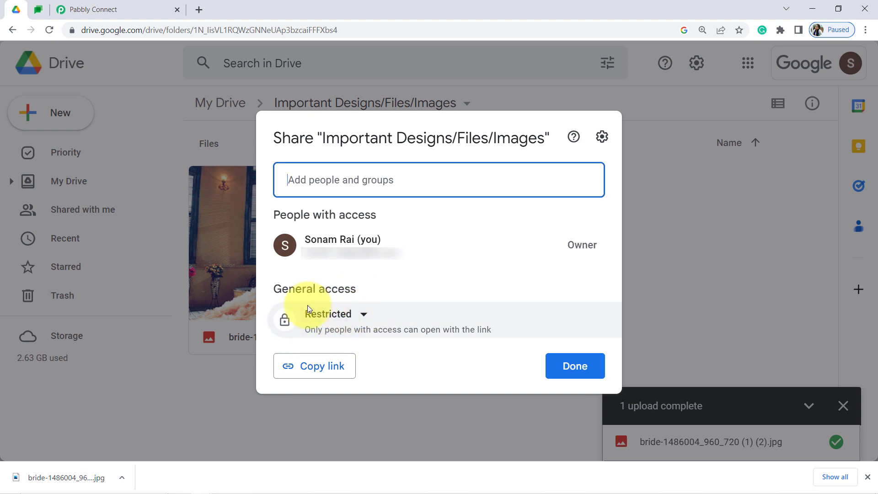
# Copy the WebContentLink from the trigger response and open it in an incognito window to test public access to the file
pyautogui.click(124, 12)
pyautogui.click(480, 217)
pyautogui.hotkey('ctrl', 'a')
pyautogui.hotkey('ctrl', 'c')
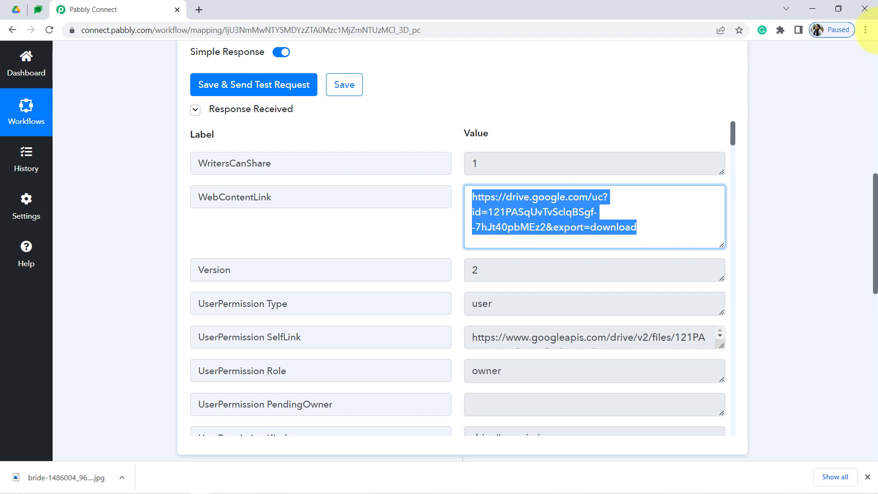
pyautogui.click(865, 30)
pyautogui.click(759, 72)
pyautogui.hotkey('ctrl', 'v')
pyautogui.press('Return')
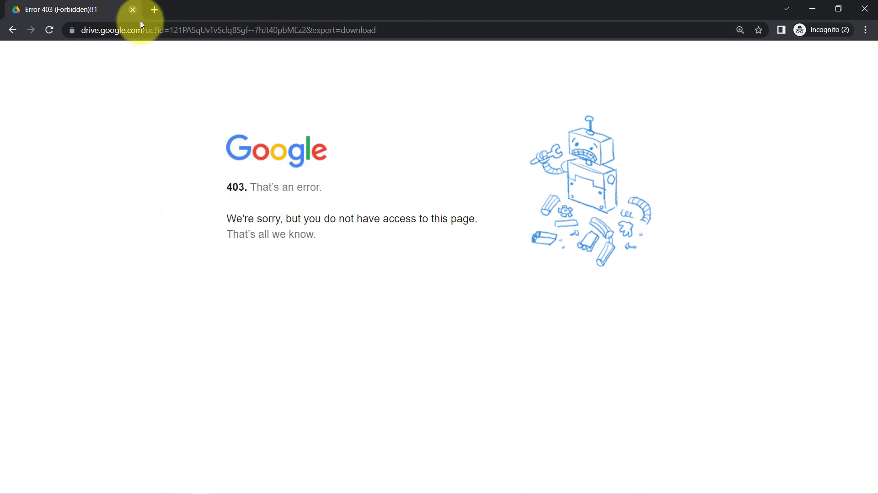
# Return to Google Drive and set the Important Designs/Files/Images folder's general access to Anyone with the link
pyautogui.click(201, 484)
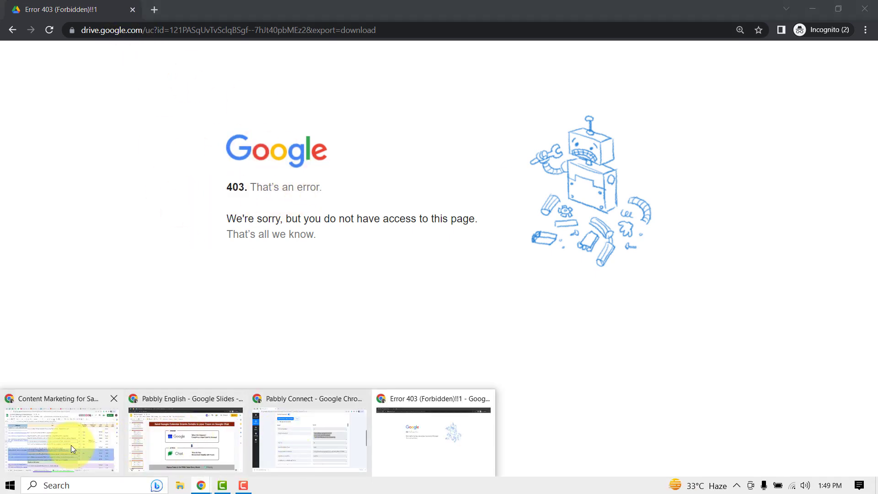
pyautogui.click(287, 437)
pyautogui.hotkey('ctrl', 'a')
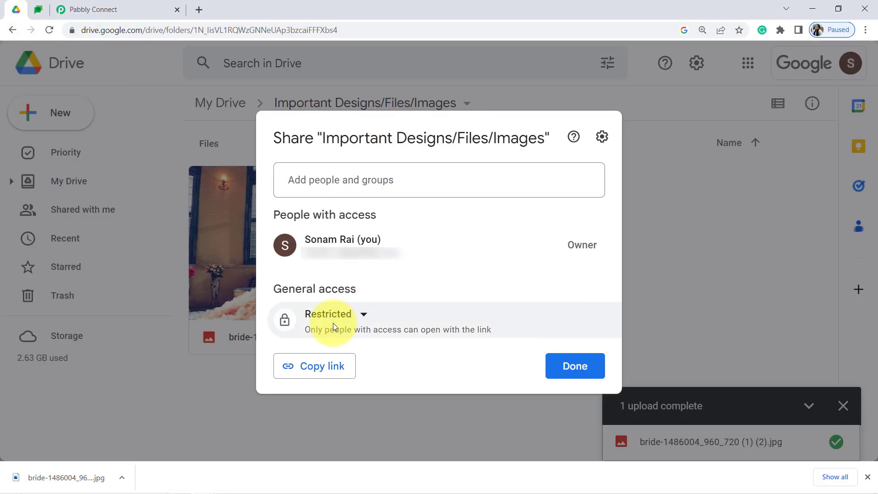
pyautogui.click(358, 315)
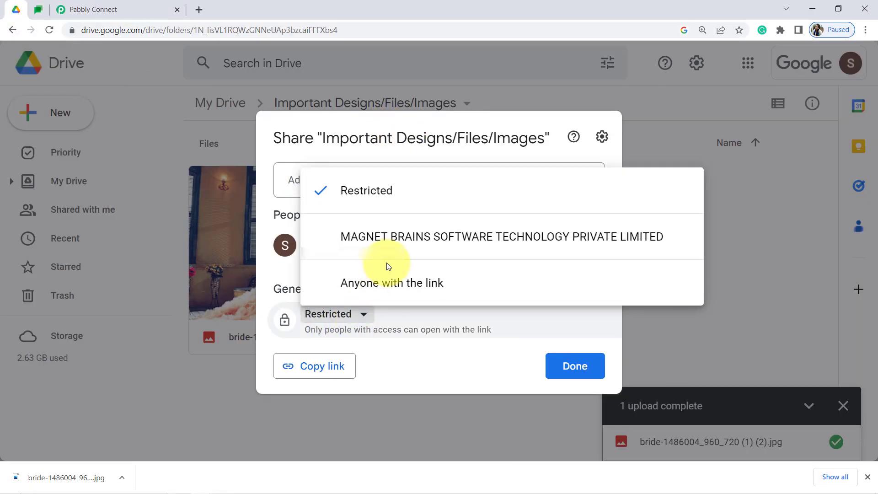
pyautogui.click(359, 283)
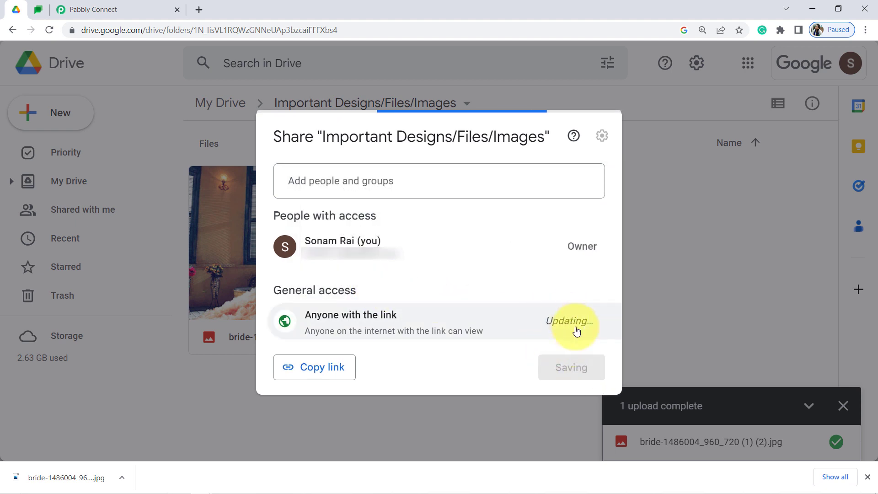
pyautogui.click(579, 367)
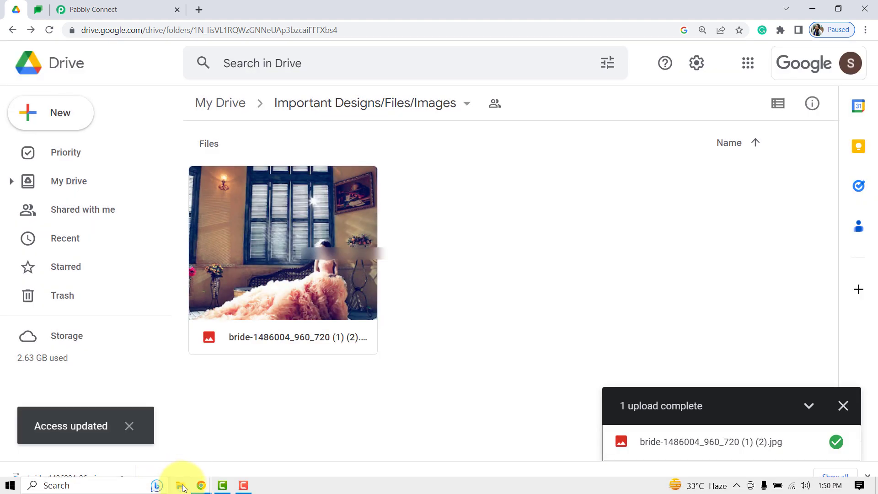
# Retest the file link in the incognito window by reloading it, save the offered image, and close the window
pyautogui.moveTo(201, 487)
pyautogui.click(398, 447)
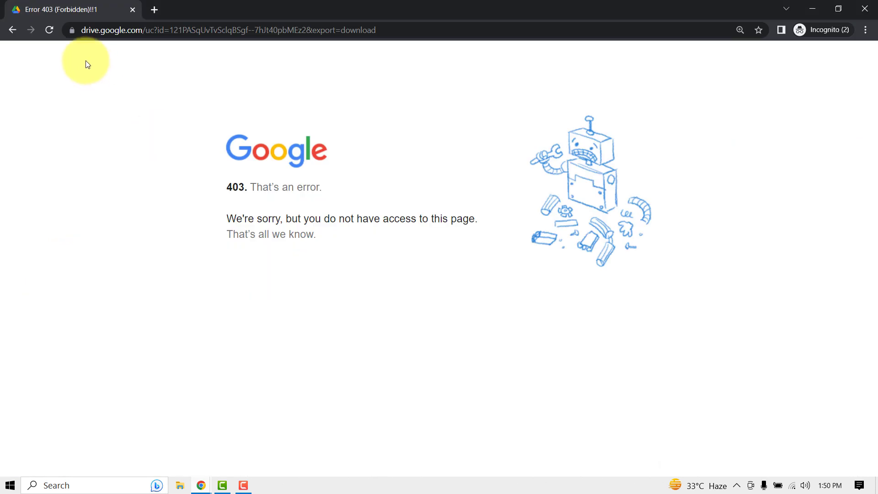
pyautogui.click(50, 30)
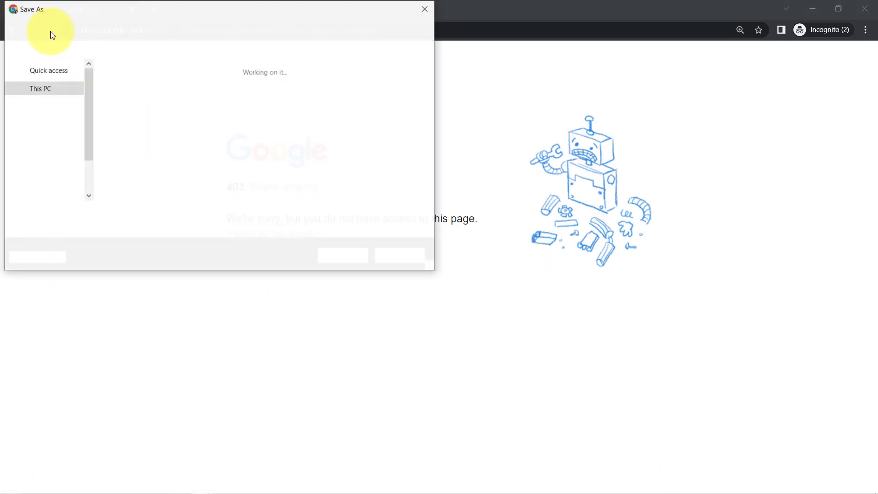
pyautogui.click(340, 258)
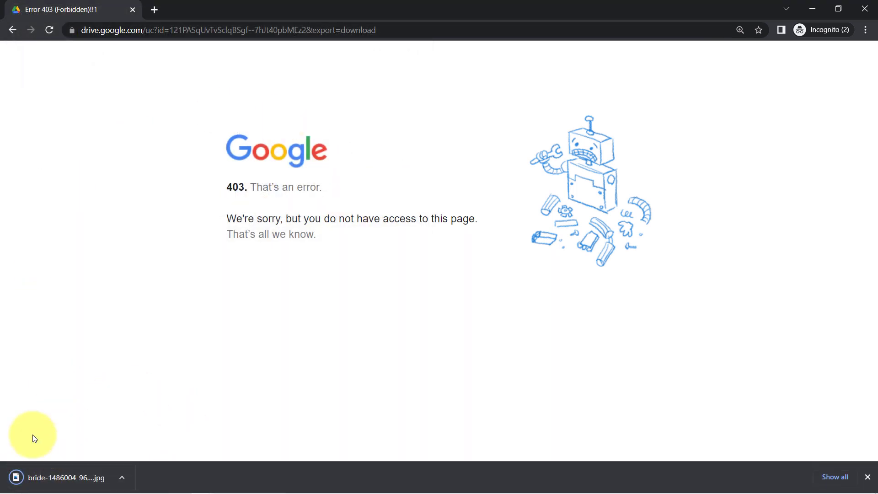
pyautogui.click(132, 10)
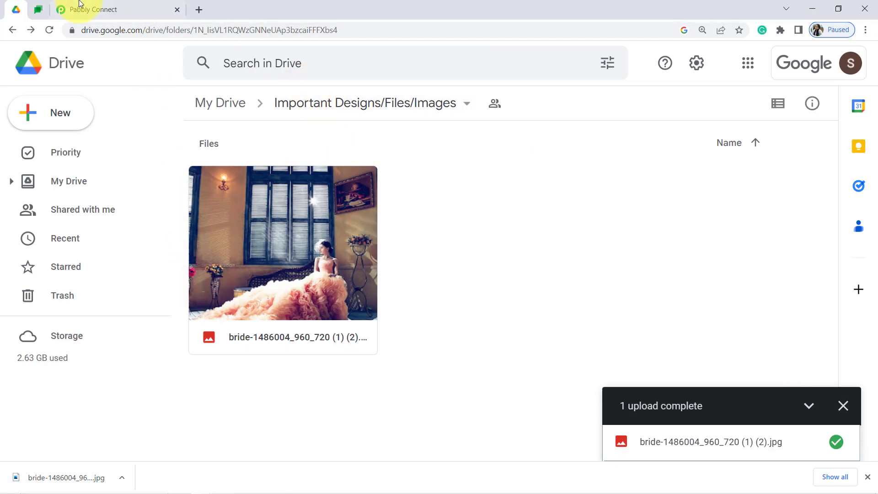
# Return to Pabbly Connect and examine the trigger response's file details, including the title and the owner's permission fields
pyautogui.click(104, 4)
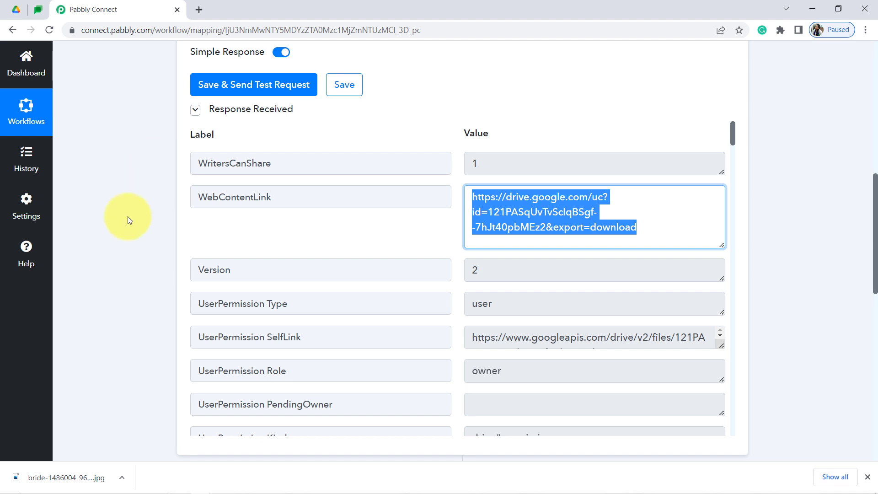
pyautogui.moveTo(732, 139); pyautogui.dragTo(733, 148)
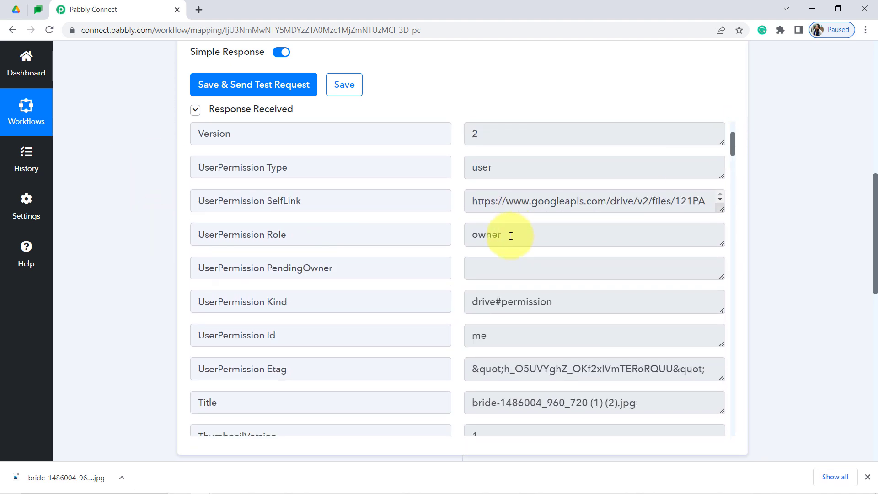
pyautogui.moveTo(735, 161); pyautogui.dragTo(727, 200)
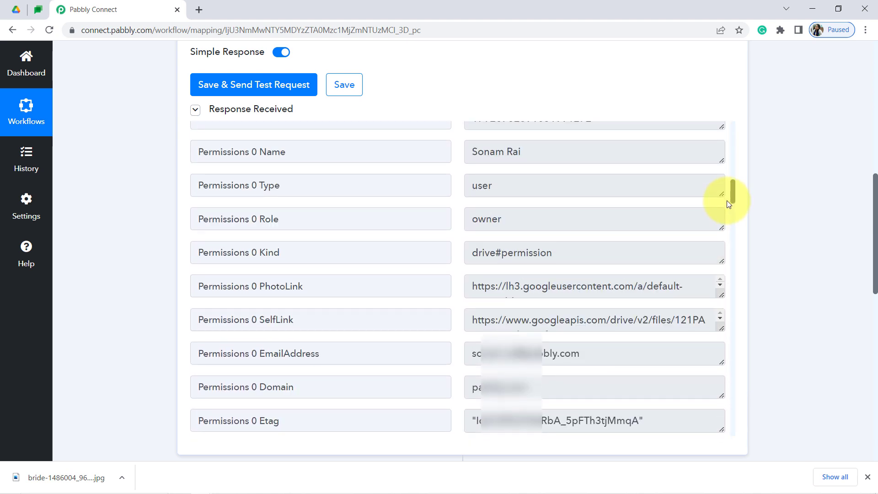
pyautogui.moveTo(467, 155); pyautogui.dragTo(488, 164)
pyautogui.moveTo(733, 193); pyautogui.dragTo(726, 161)
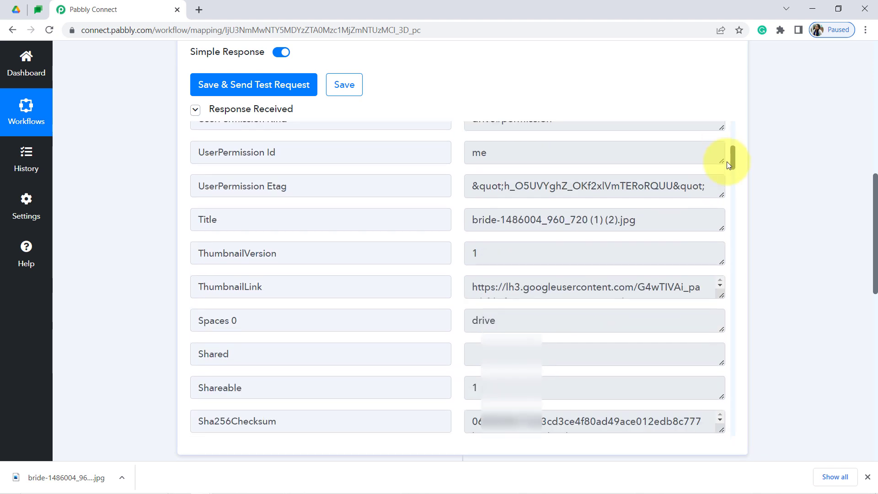
# Dismiss the upload notice in Google Drive, return to Pabbly Connect and check the Google Drive trigger's polling interval
pyautogui.click(13, 8)
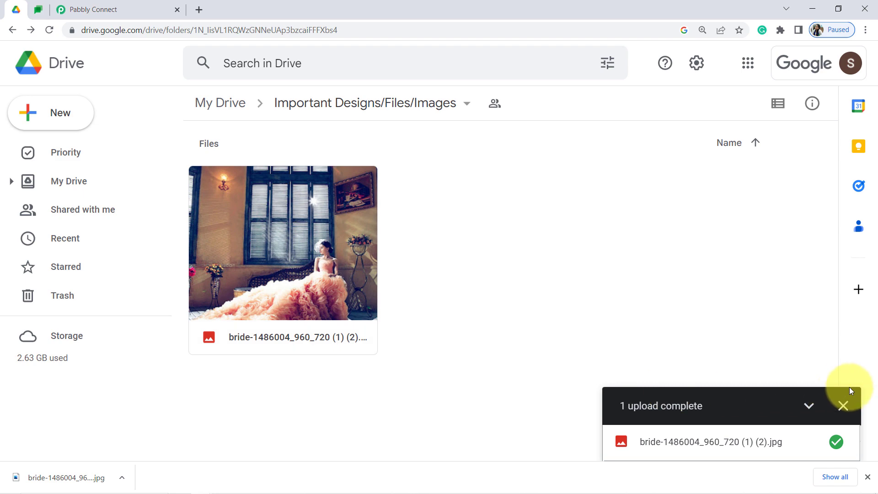
pyautogui.click(844, 407)
pyautogui.click(78, 9)
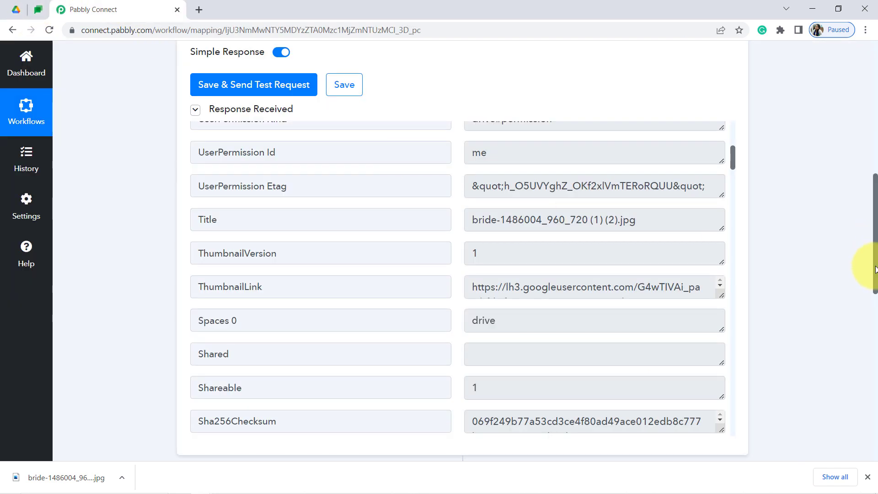
pyautogui.moveTo(875, 254); pyautogui.dragTo(856, 129)
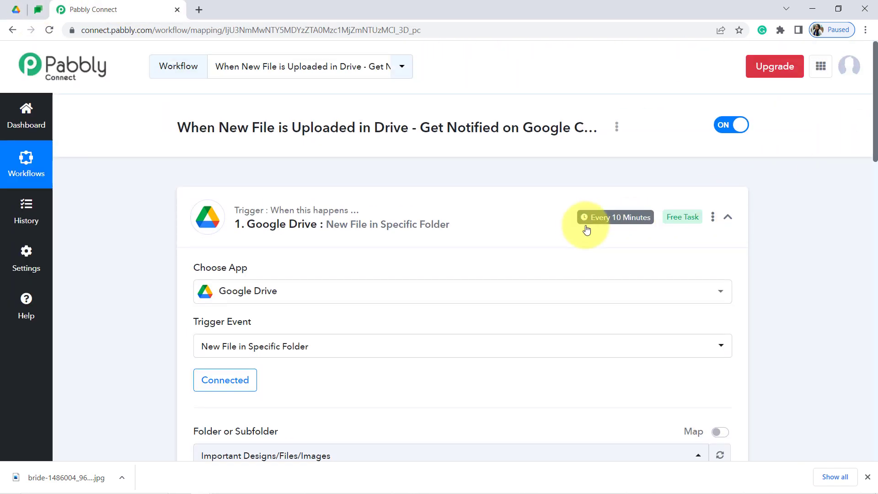
pyautogui.moveTo(611, 221)
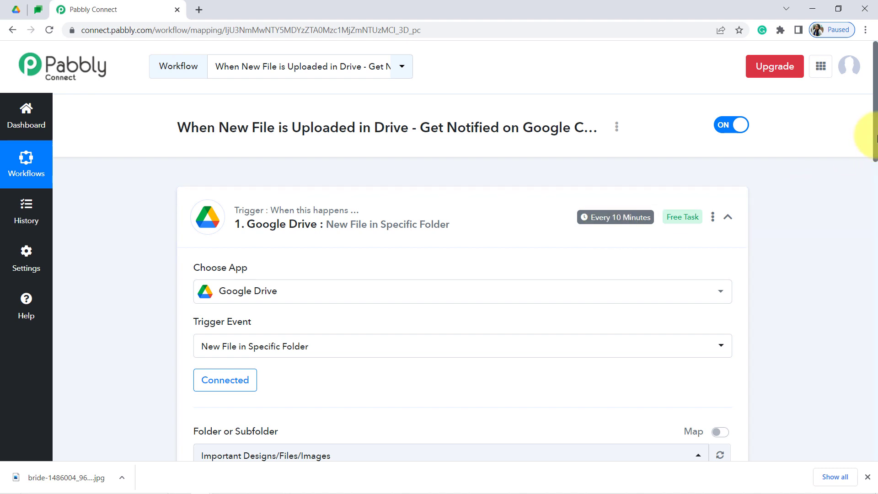
# Set the Google Chat Hangout action's event to Create Message and connect it
pyautogui.moveTo(875, 136); pyautogui.dragTo(874, 288)
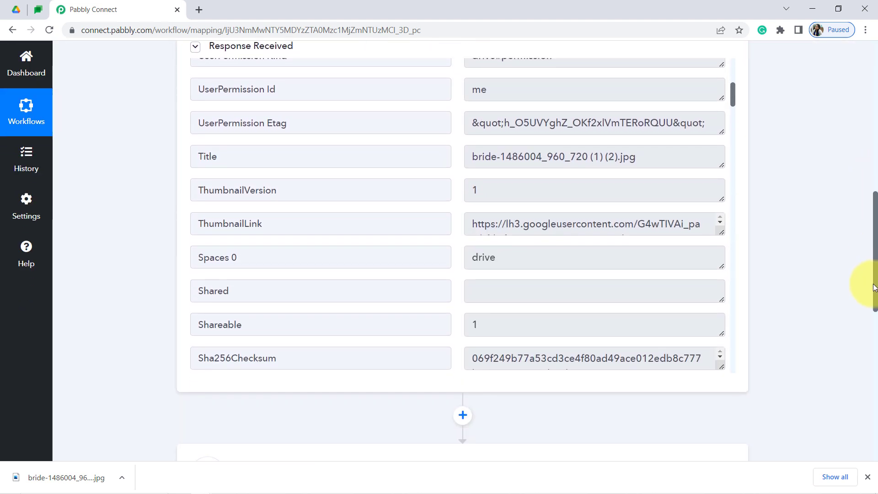
pyautogui.click(869, 478)
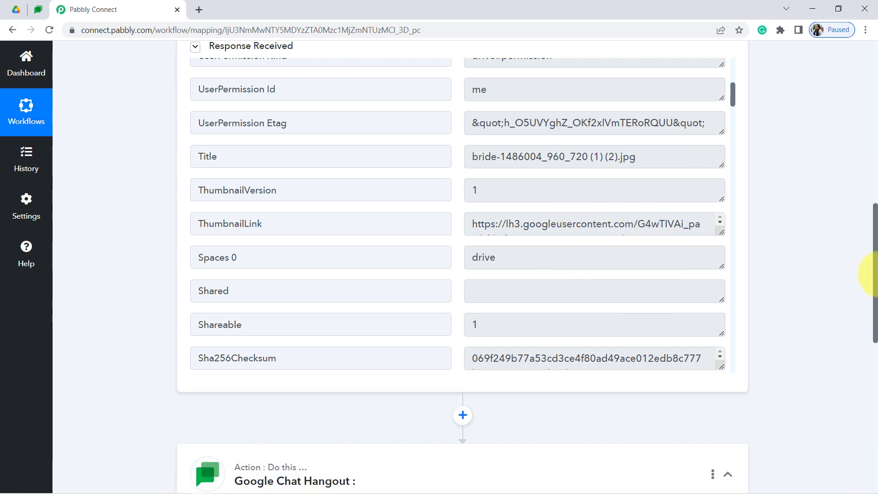
pyautogui.moveTo(875, 263); pyautogui.dragTo(874, 370)
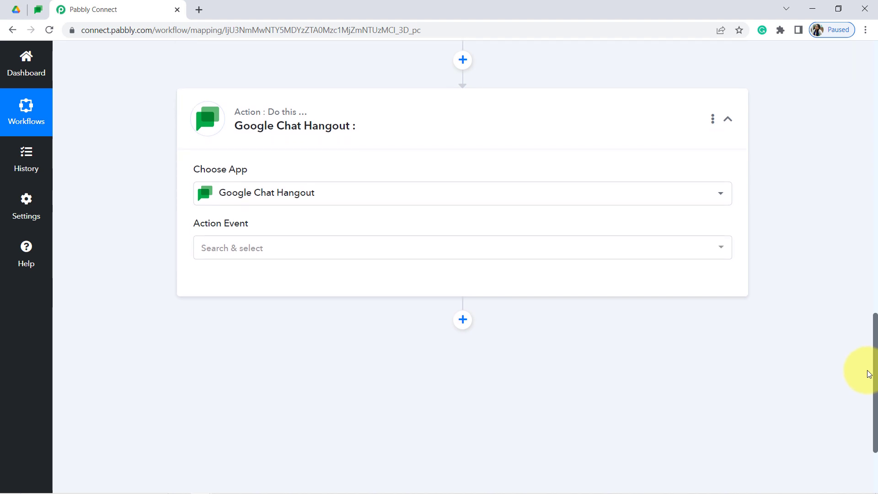
pyautogui.click(197, 246)
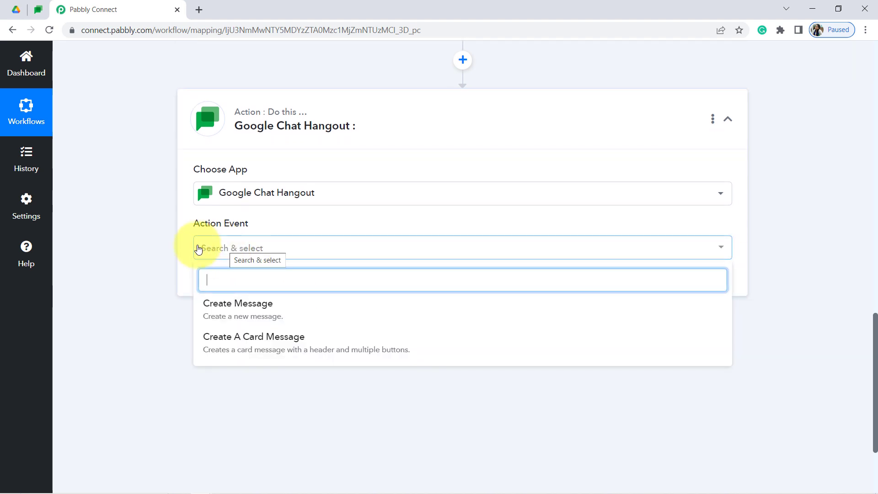
pyautogui.click(220, 321)
pyautogui.click(213, 286)
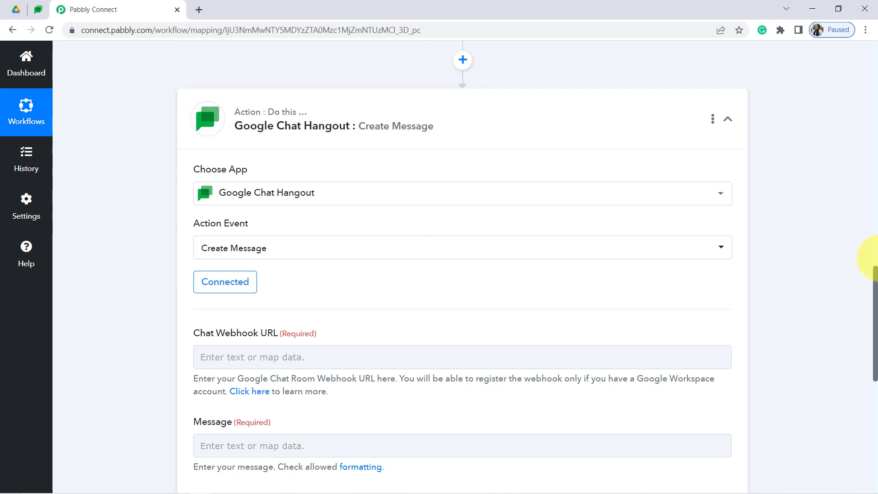
# Look at the Pabbly Marketing Team chat space, read the Chat Webhook URL requirements, and open their linked setup guide in a new tab
pyautogui.moveTo(875, 286); pyautogui.dragTo(865, 314)
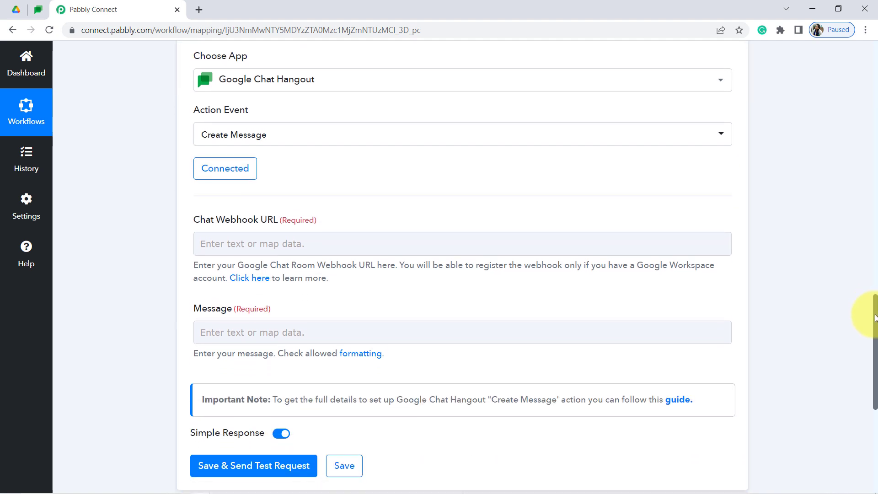
pyautogui.click(32, 9)
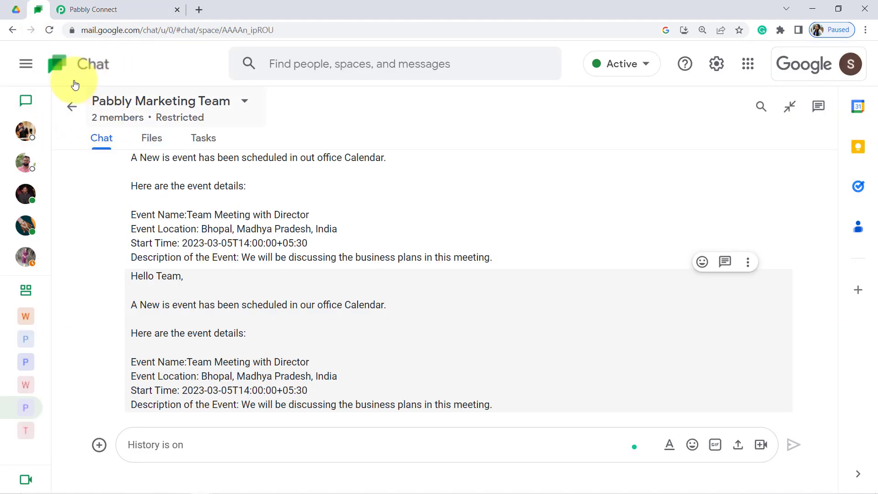
pyautogui.click(98, 5)
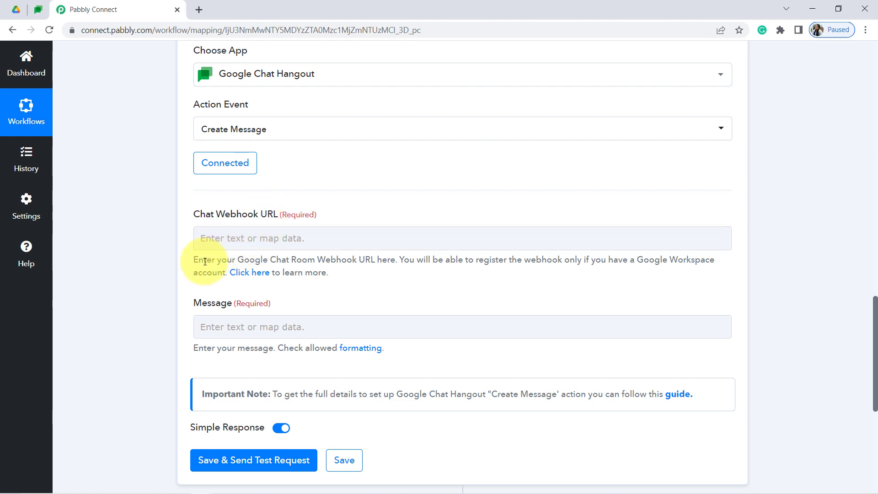
pyautogui.moveTo(353, 262); pyautogui.dragTo(380, 262)
pyautogui.moveTo(456, 259); pyautogui.dragTo(566, 259)
pyautogui.moveTo(608, 260); pyautogui.dragTo(218, 278)
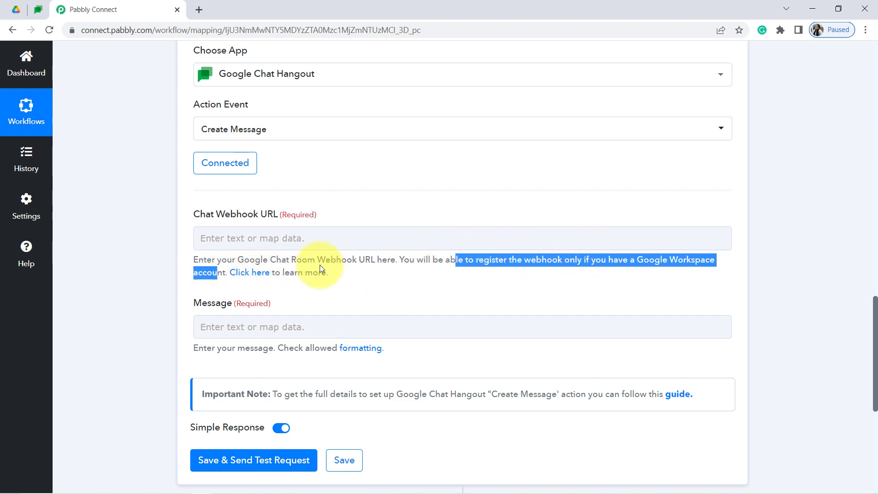
pyautogui.rightClick(252, 278)
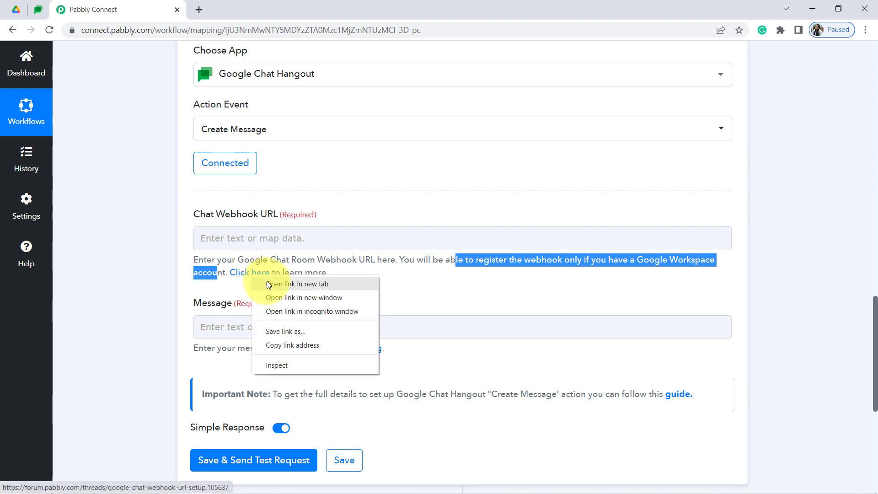
pyautogui.click(267, 282)
pyautogui.click(225, 5)
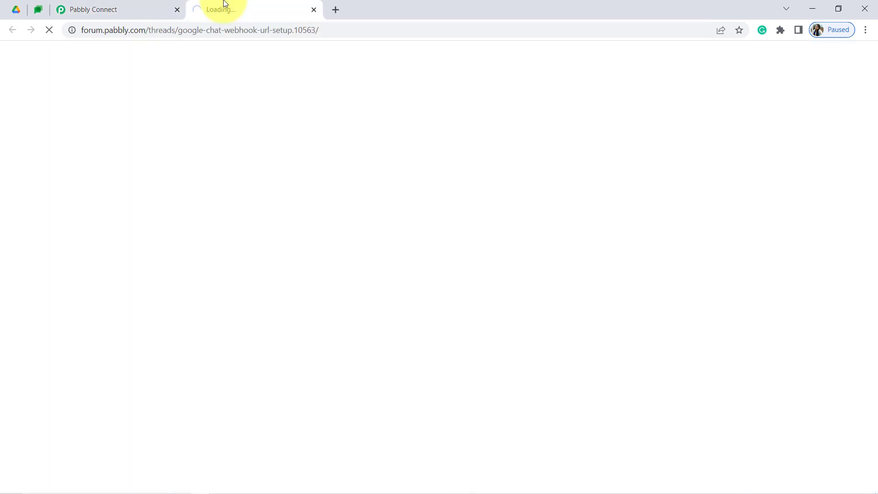
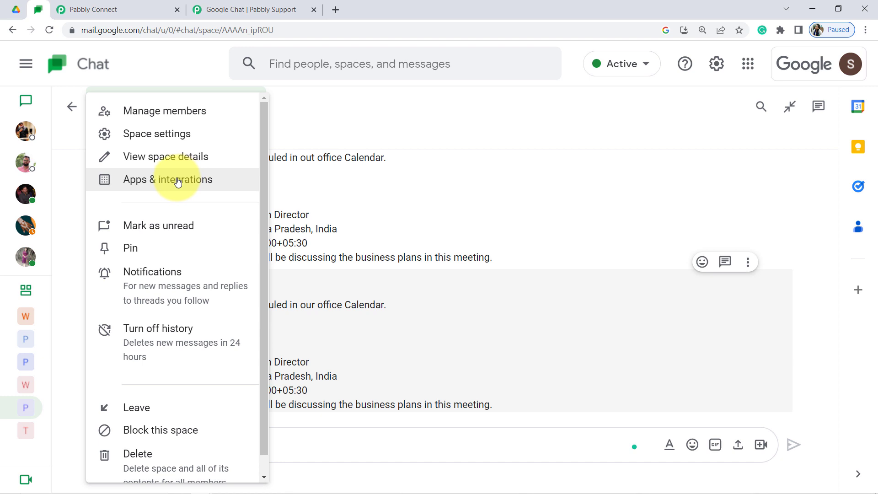
# Open the Pabbly Marketing Team space's incoming webhooks and delete the Connection with Calendar webhook
pyautogui.click(178, 183)
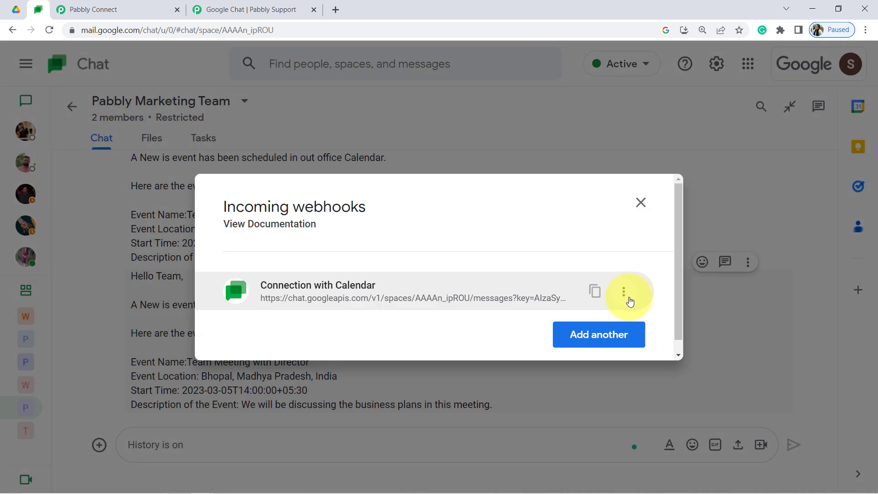
pyautogui.click(623, 292)
pyautogui.click(575, 335)
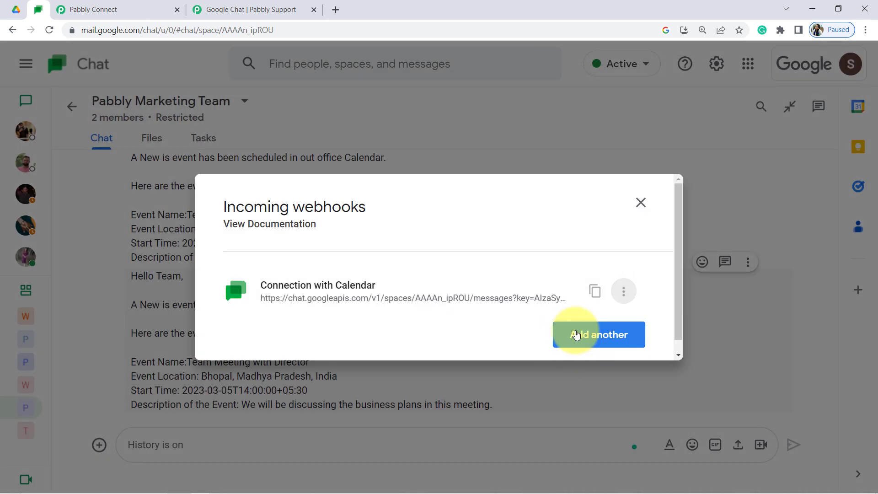
# Add another incoming webhook to the Pabbly Marketing Team space and name it Connection with Drive
pyautogui.click(581, 334)
pyautogui.click(277, 234)
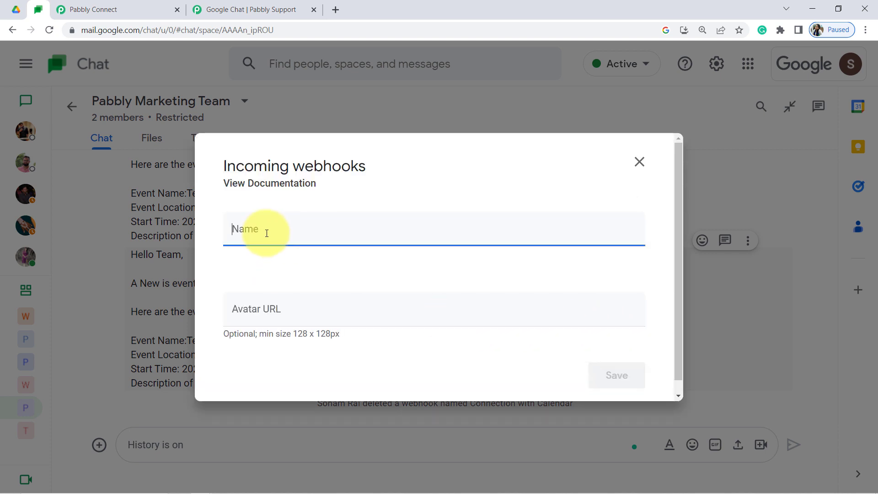
pyautogui.write('Connection with Drive')
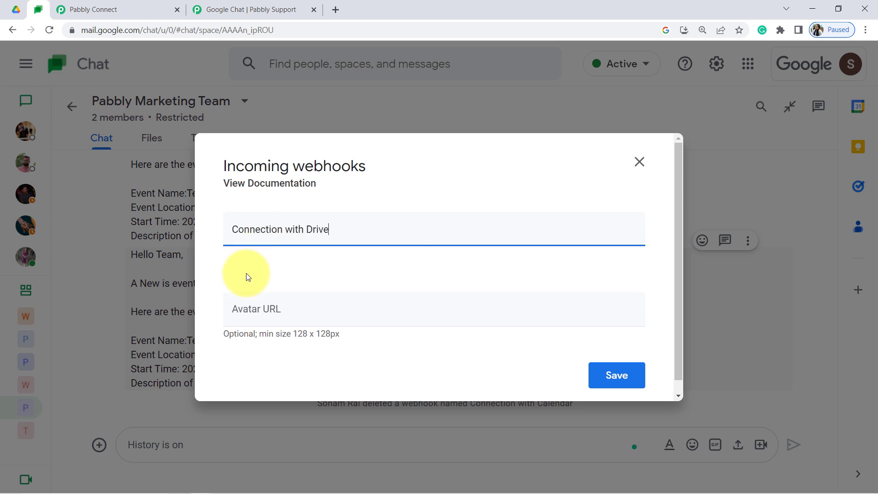
pyautogui.click(252, 309)
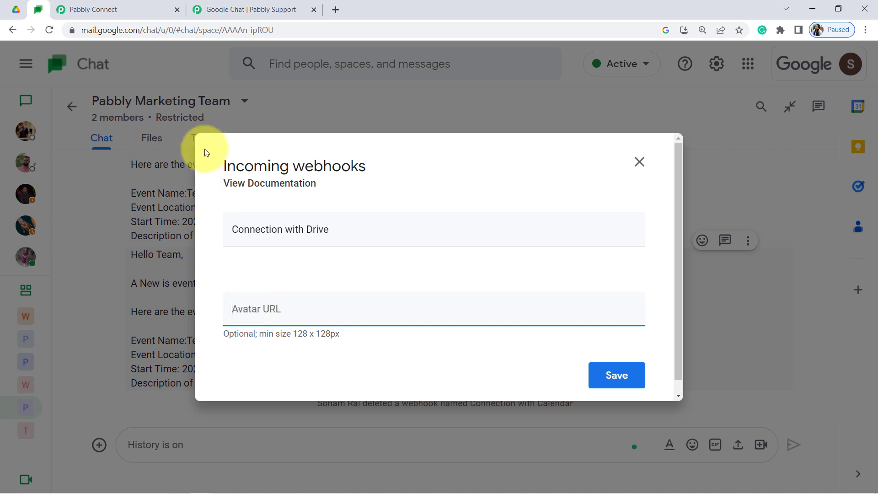
pyautogui.click(215, 9)
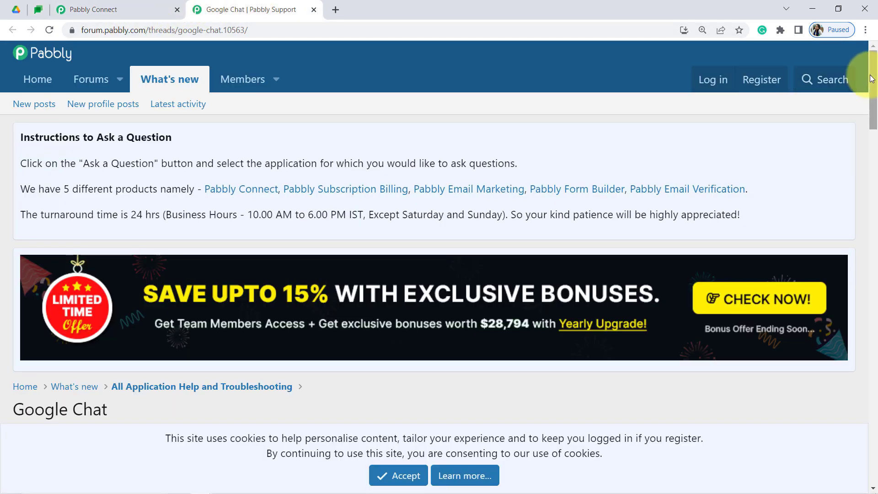
pyautogui.moveTo(873, 76); pyautogui.dragTo(876, 142)
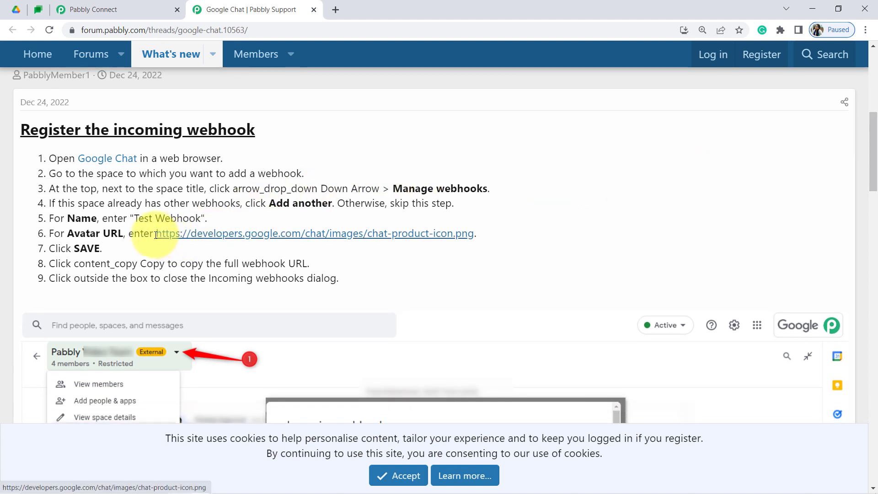
pyautogui.moveTo(155, 235); pyautogui.dragTo(499, 231)
pyautogui.hotkey('ctrl', 'c')
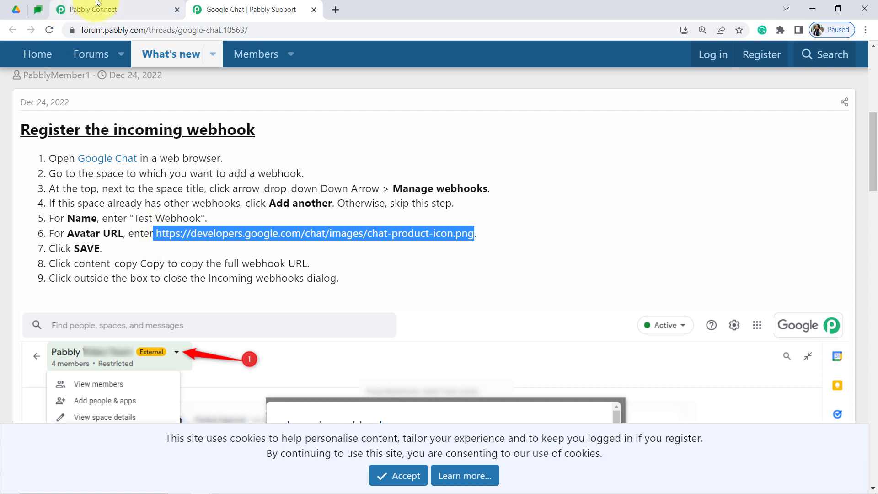
pyautogui.click(109, 9)
pyautogui.click(213, 237)
pyautogui.hotkey('ctrl', 'v')
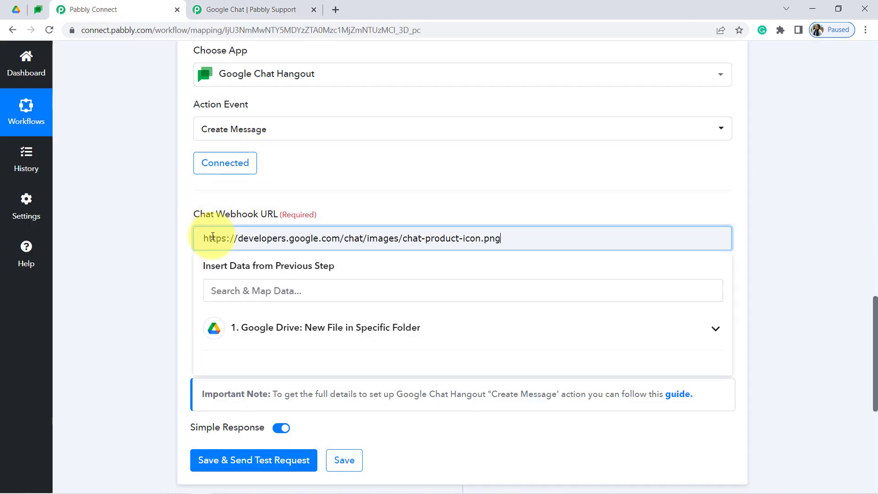
pyautogui.hotkey('ctrl', 'a')
pyautogui.press('BackSpace')
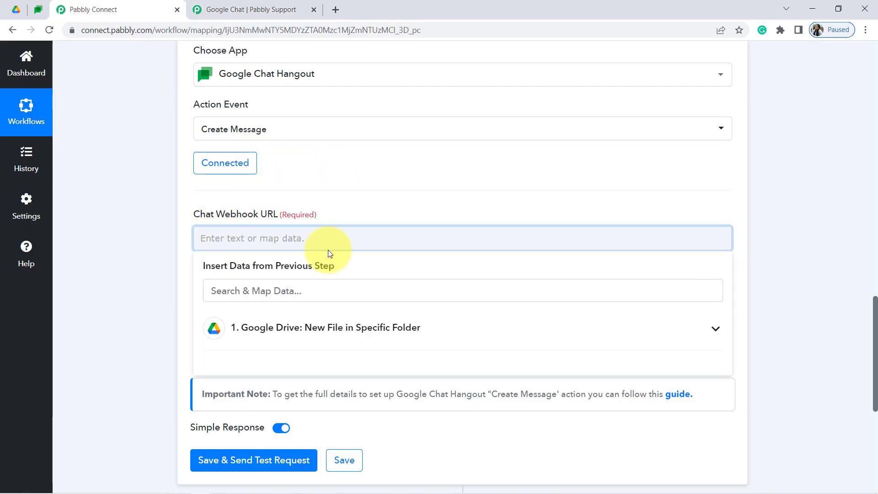
# Paste the copied icon address as the new Google Chat webhook's avatar URL and save the webhook
pyautogui.click(38, 9)
pyautogui.hotkey('ctrl', 'v')
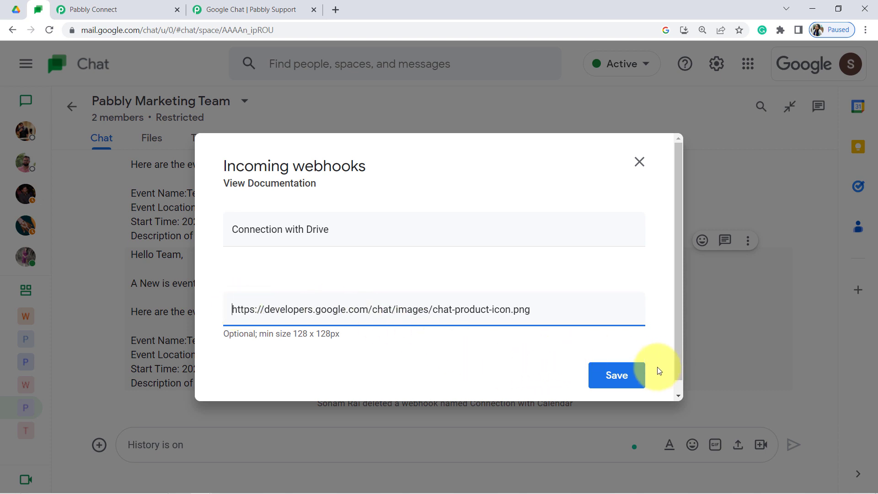
pyautogui.click(641, 372)
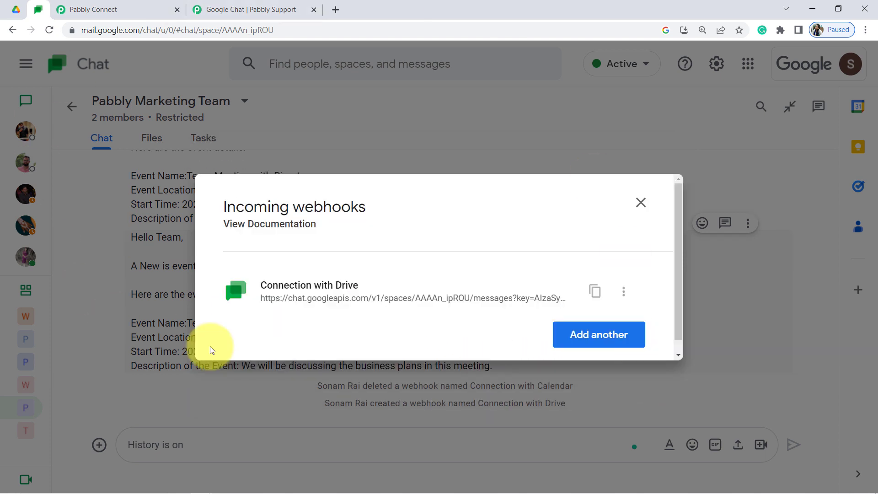
# Copy the Connection with Drive webhook's URL and paste it as the Chat Webhook URL in Pabbly Connect
pyautogui.click(596, 293)
pyautogui.click(142, 7)
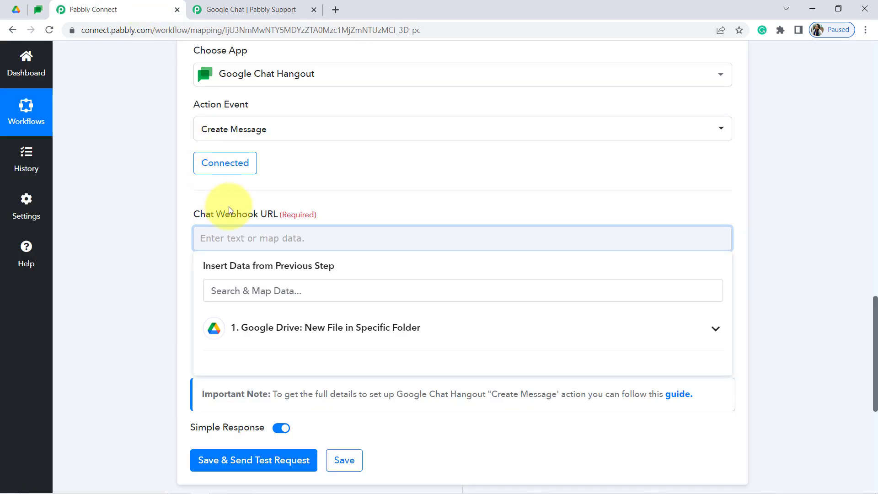
pyautogui.hotkey('ctrl', 'v')
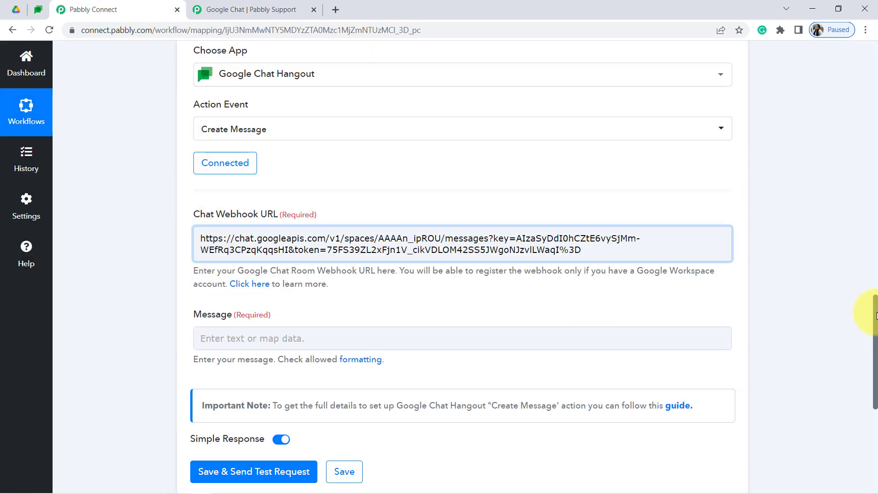
# Write the message "Hello Team, A New Design has been uploaded by the team member. You can check that file in Drive. File Link -"
pyautogui.moveTo(875, 316); pyautogui.dragTo(875, 353)
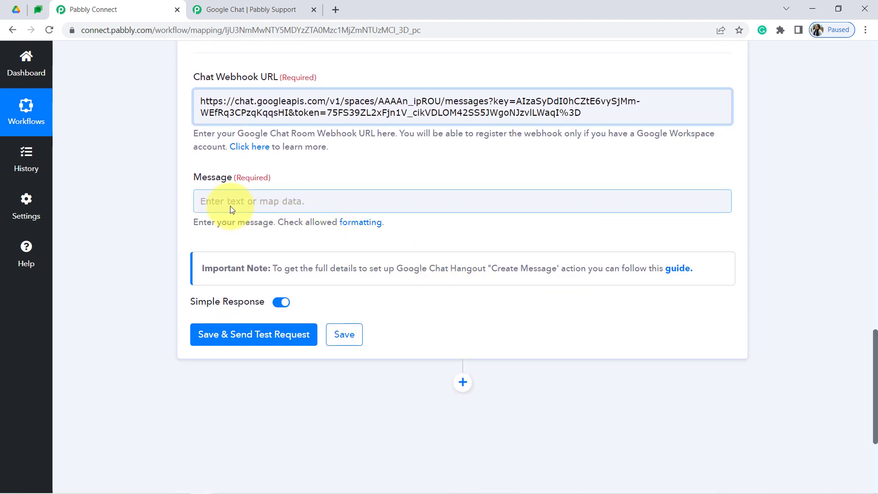
pyautogui.click(208, 199)
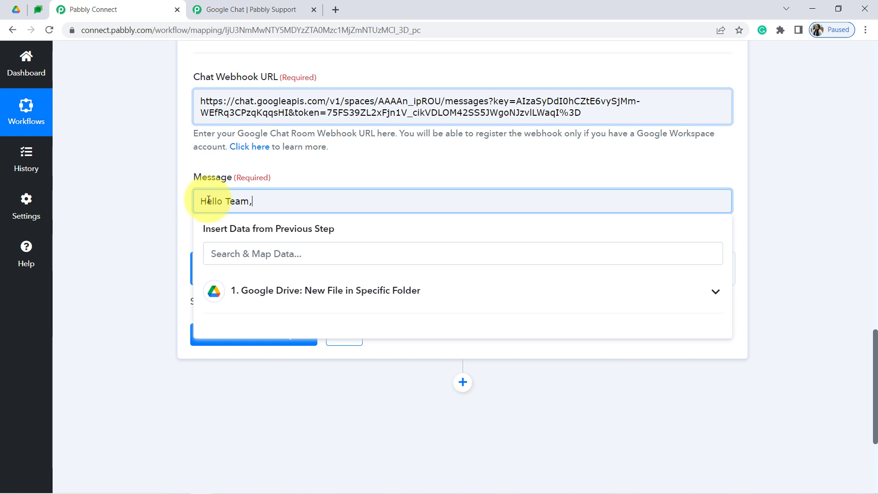
pyautogui.write('Hello Team,')
pyautogui.press('Return')
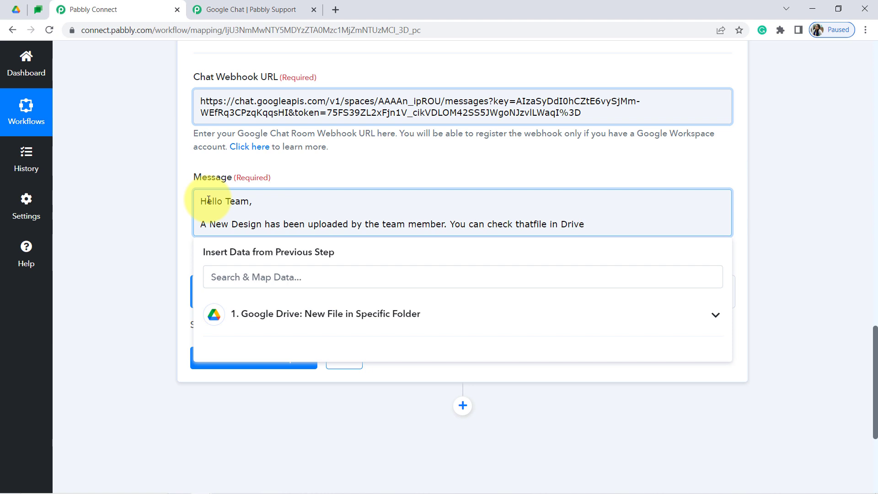
pyautogui.press('Return')
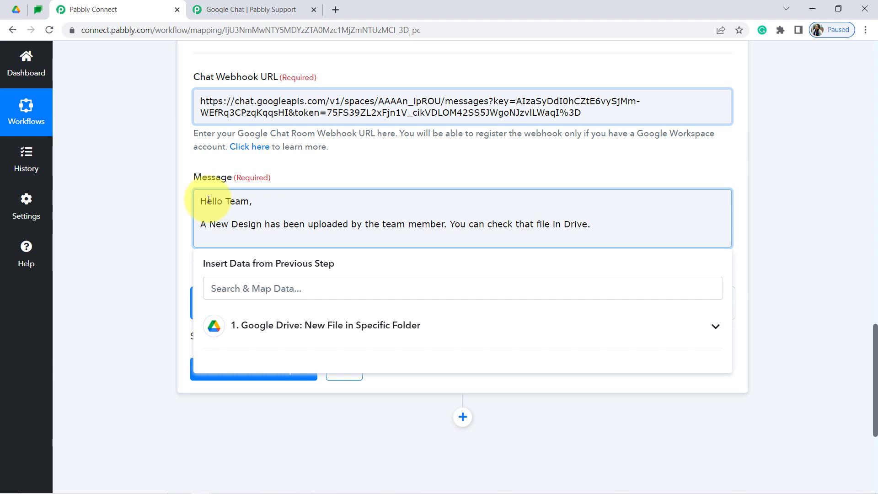
pyautogui.press('Return')
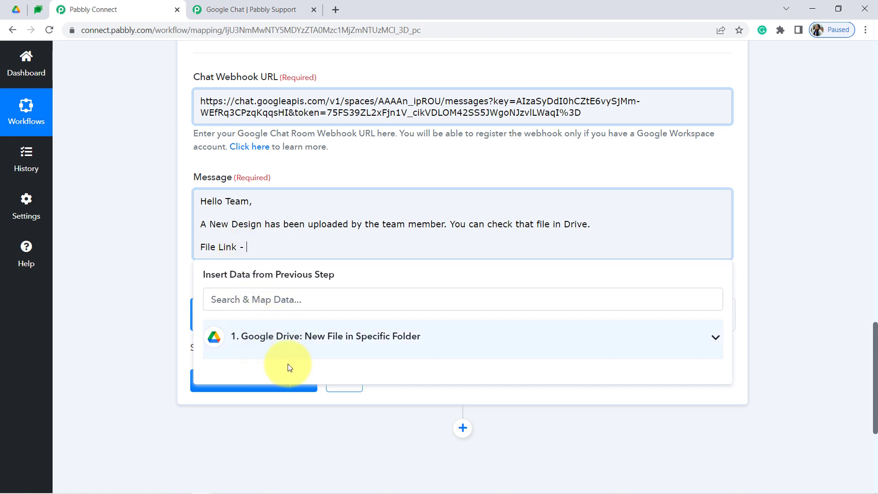
pyautogui.click(129, 296)
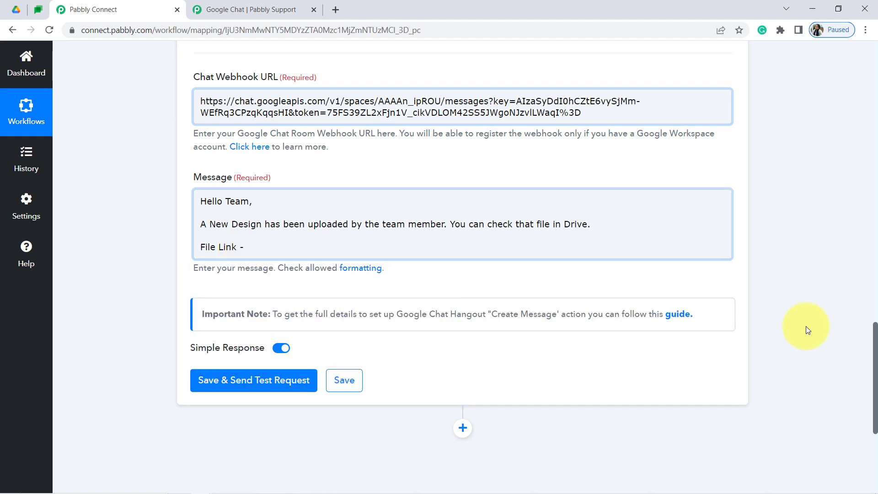
# Locate the WebContentLink value in the Google Drive trigger's response and map that field after "File Link -" in the message
pyautogui.moveTo(876, 347); pyautogui.dragTo(851, 162)
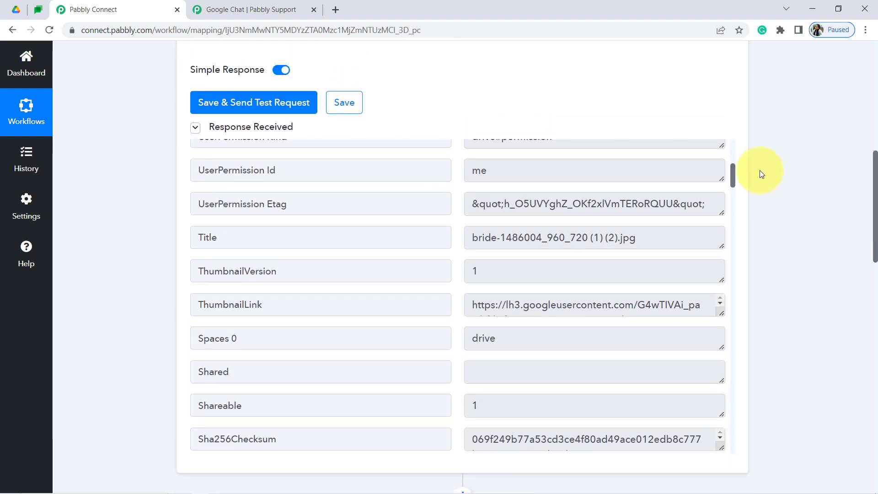
pyautogui.moveTo(733, 176); pyautogui.dragTo(733, 138)
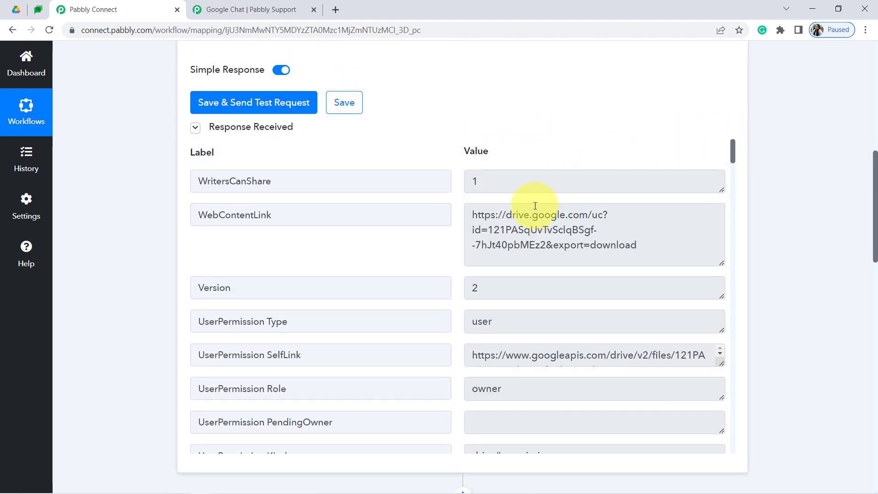
pyautogui.click(516, 230)
pyautogui.tripleClick(516, 230)
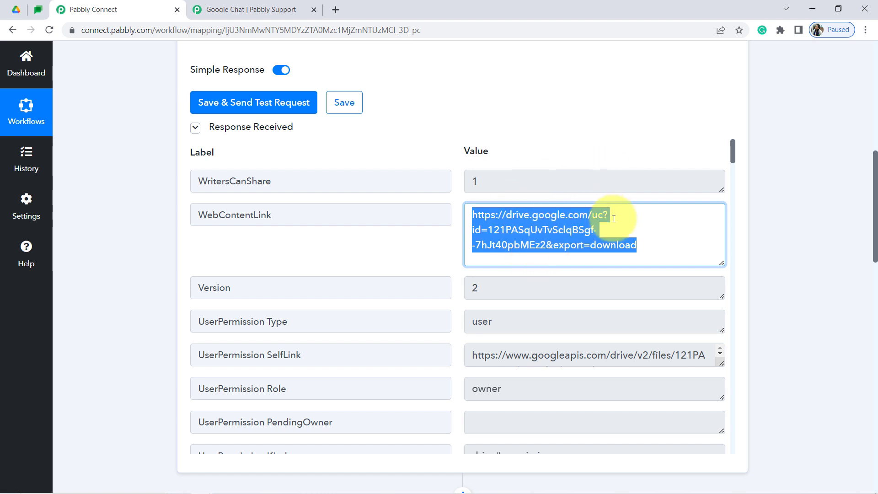
pyautogui.moveTo(876, 181); pyautogui.dragTo(876, 361)
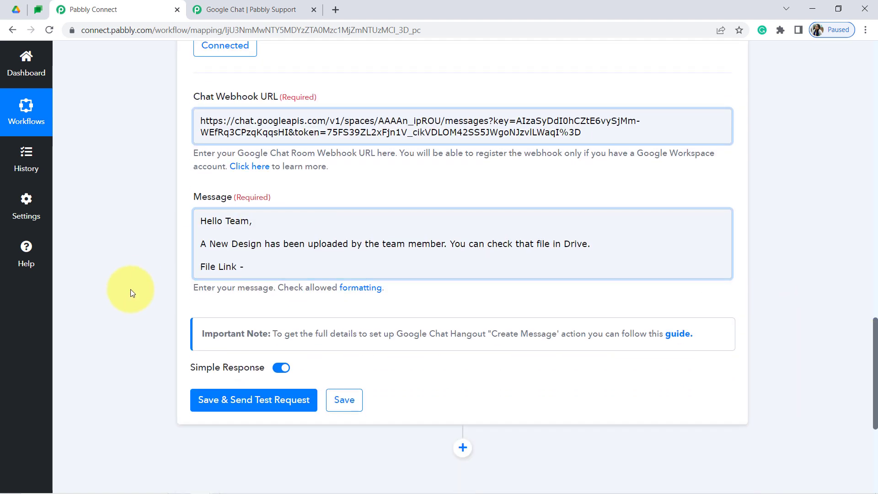
pyautogui.click(252, 266)
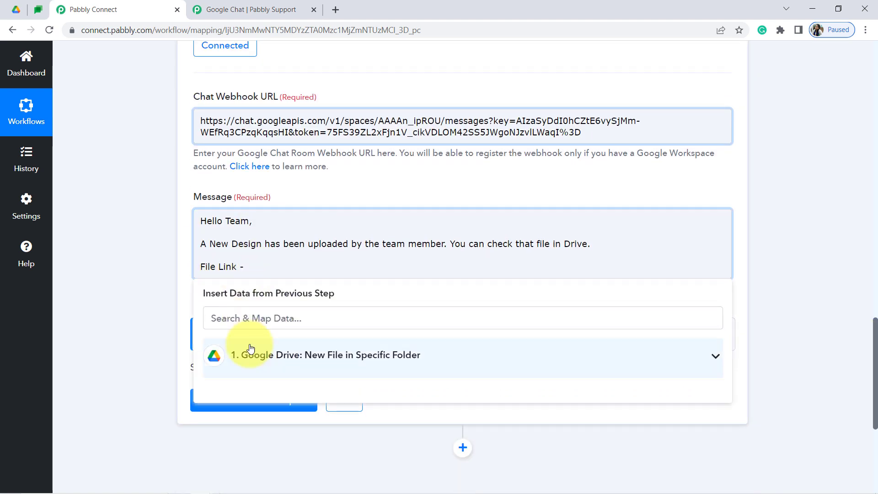
pyautogui.click(253, 349)
pyautogui.click(402, 414)
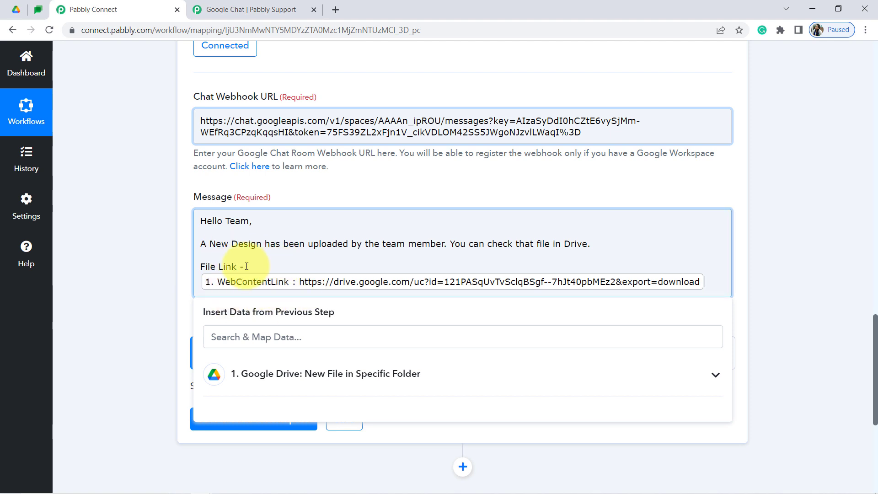
pyautogui.click(143, 268)
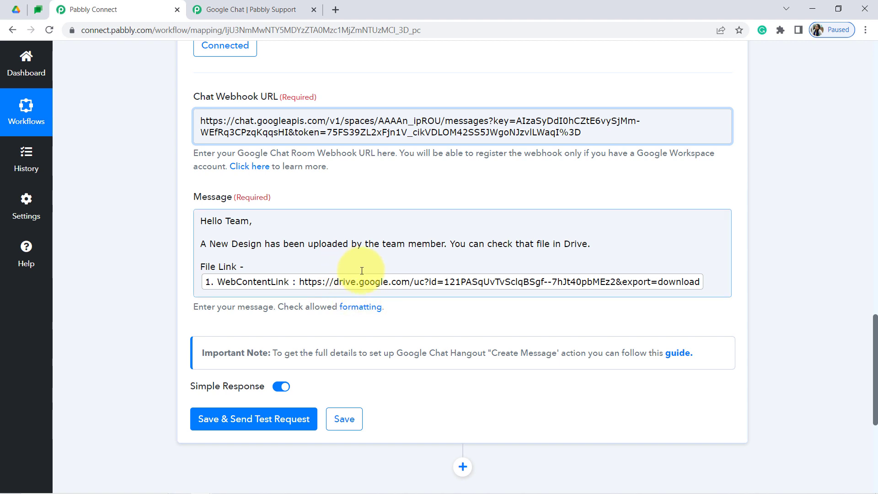
# Review the message's fixed text and mapped file link, and look through the fields in the Google Drive trigger's response
pyautogui.click(248, 262)
pyautogui.moveTo(249, 262); pyautogui.dragTo(208, 214)
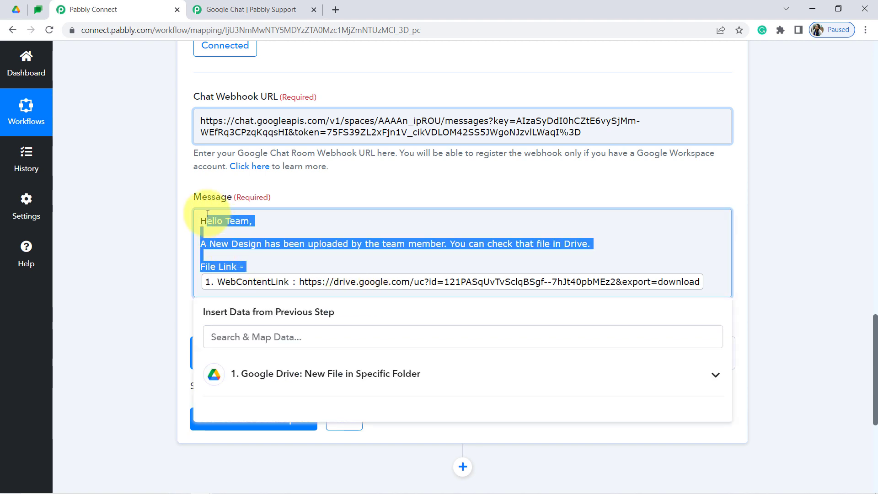
pyautogui.click(180, 237)
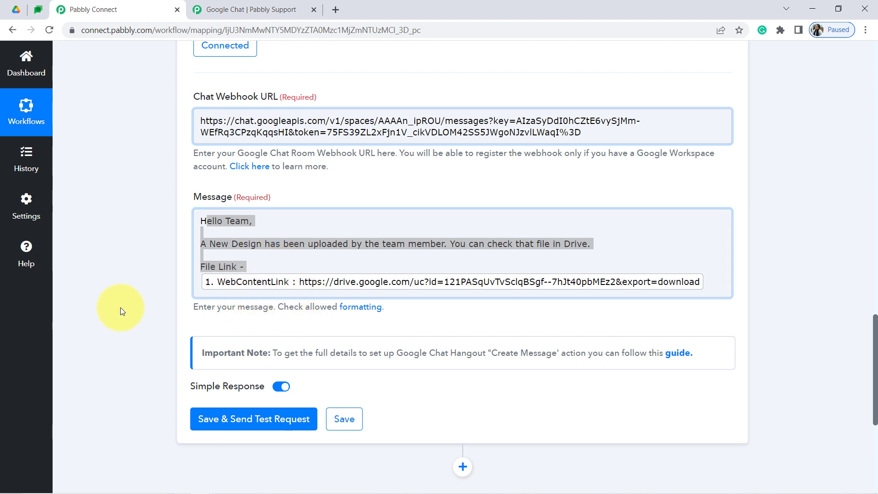
pyautogui.click(327, 266)
pyautogui.scroll(5, 875, 269)
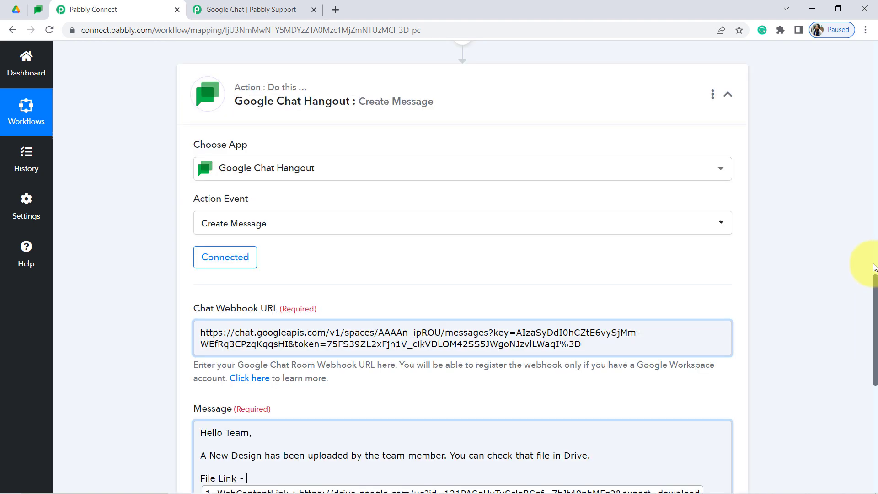
pyautogui.scroll(8, 874, 268)
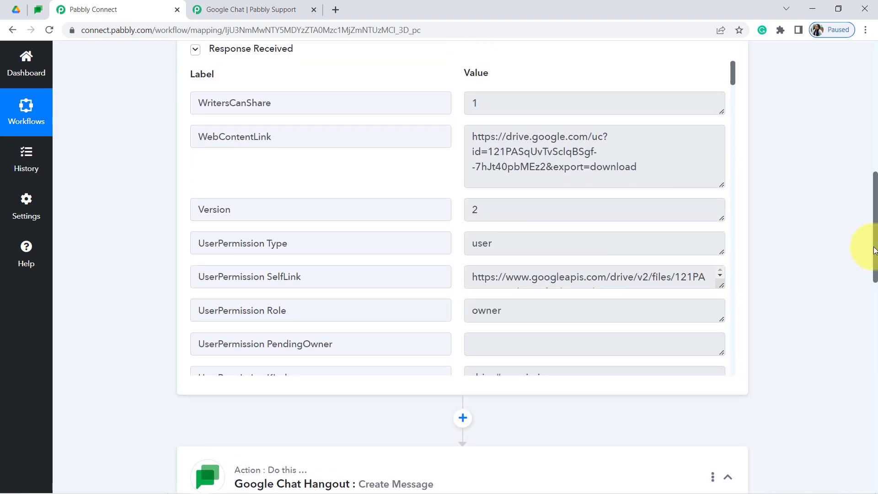
pyautogui.moveTo(732, 86); pyautogui.dragTo(732, 187)
pyautogui.scroll(-15, 727, 256)
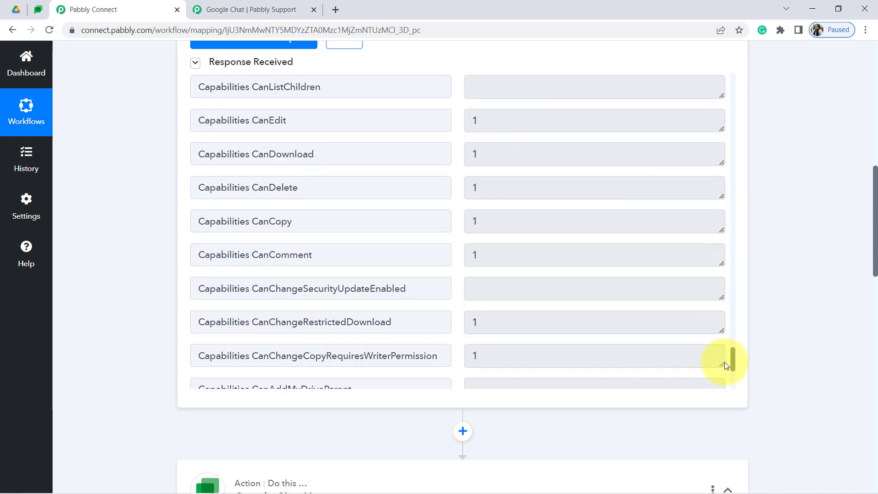
pyautogui.scroll(20, 722, 388)
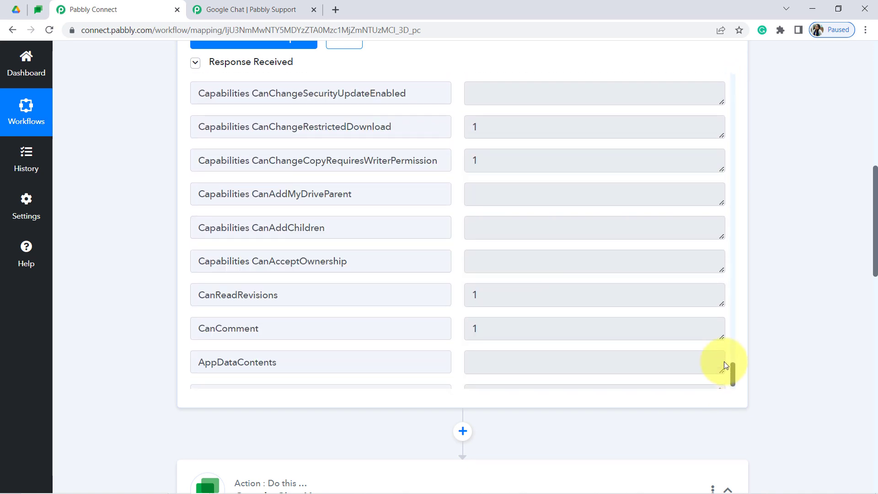
pyautogui.scroll(-1, 855, 215)
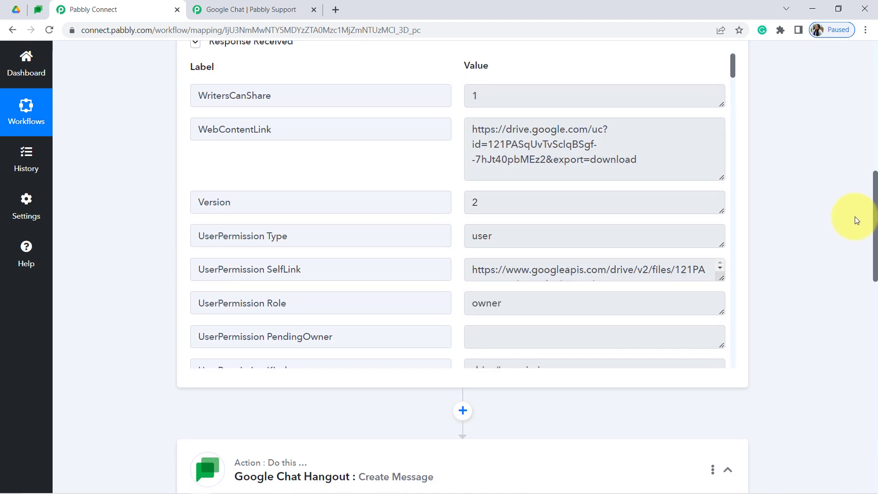
pyautogui.scroll(-9, 855, 216)
pyautogui.scroll(-2, 856, 336)
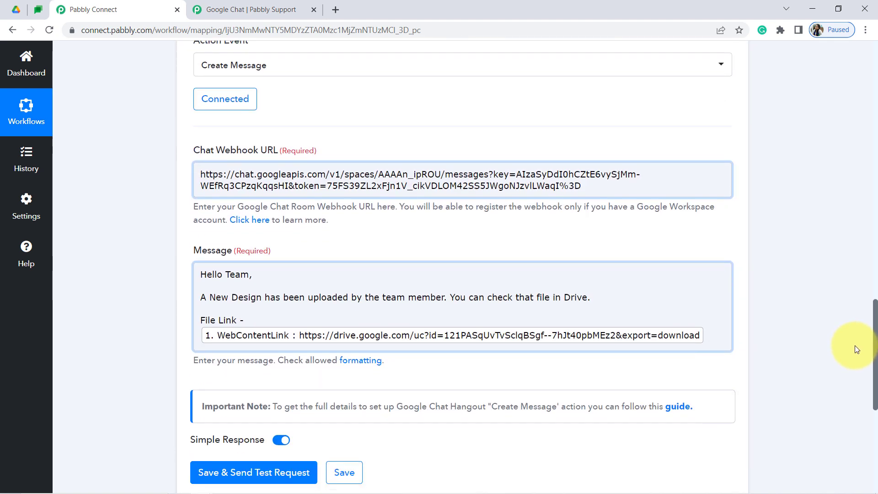
pyautogui.moveTo(219, 273); pyautogui.dragTo(289, 296)
pyautogui.click(144, 331)
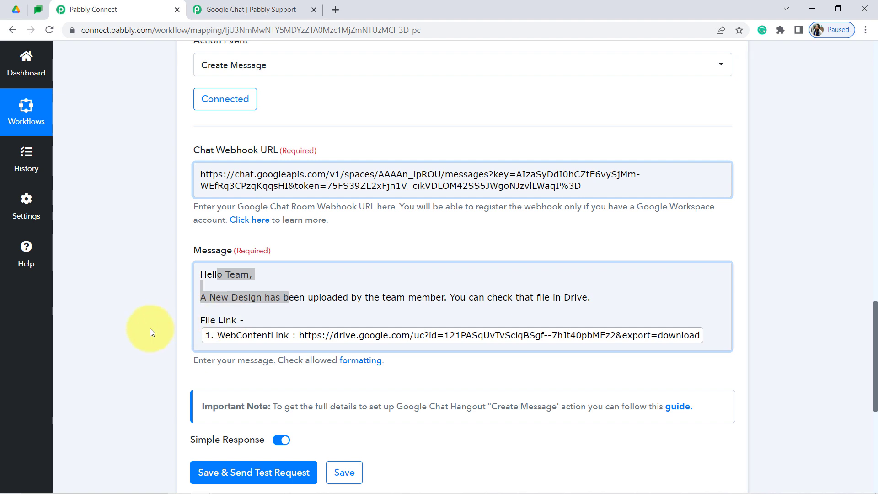
pyautogui.moveTo(875, 338); pyautogui.dragTo(875, 362)
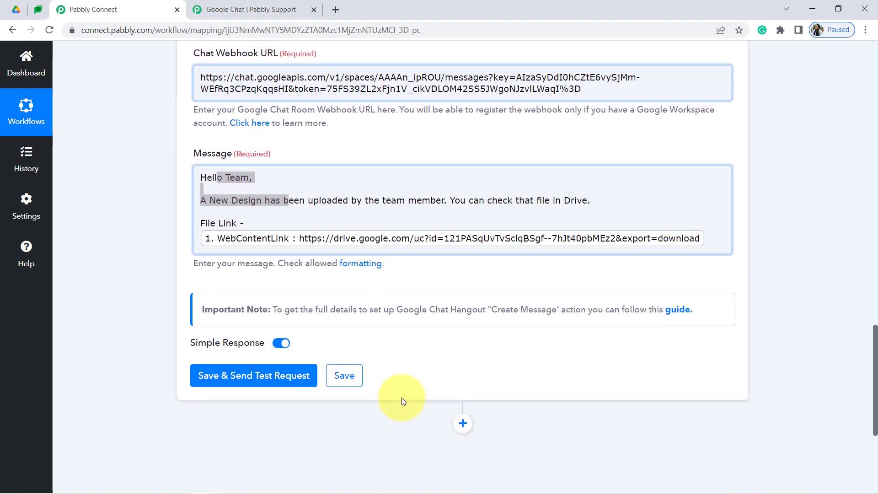
# Save the Google Chat Create Message action with a test request and go through the response it returns
pyautogui.click(209, 377)
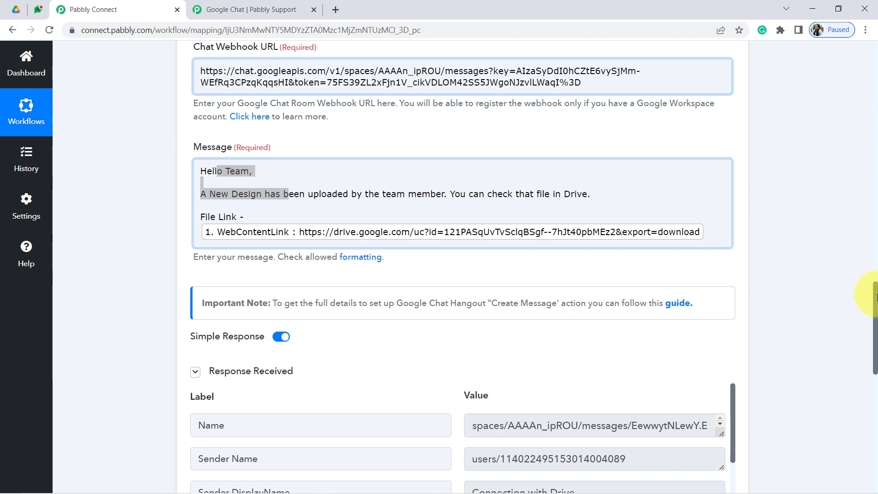
pyautogui.moveTo(876, 289); pyautogui.dragTo(872, 320)
# Close the Incoming webhooks dialog in Google Chat and read the test message and file link in the Pabbly Marketing Team space
pyautogui.click(71, 4)
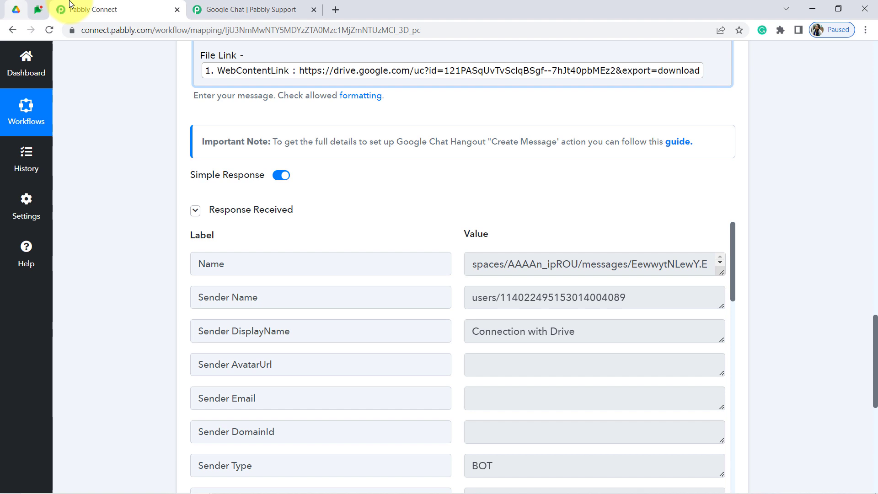
pyautogui.click(39, 9)
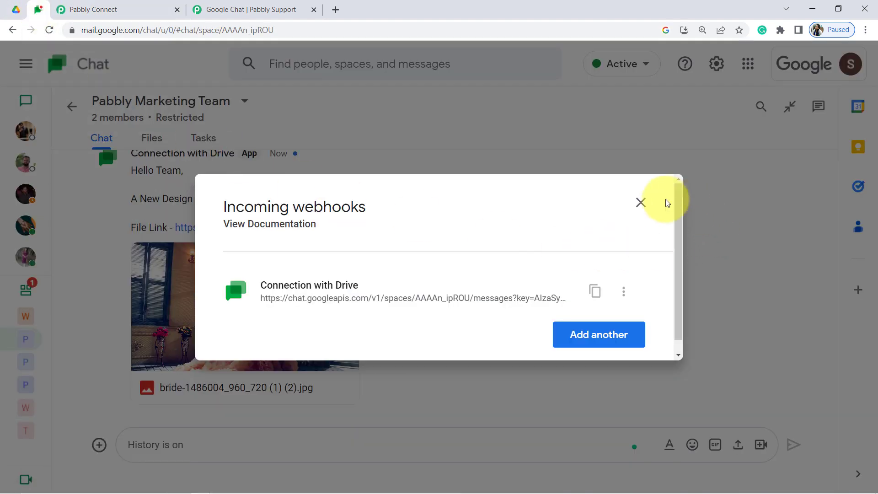
pyautogui.click(640, 202)
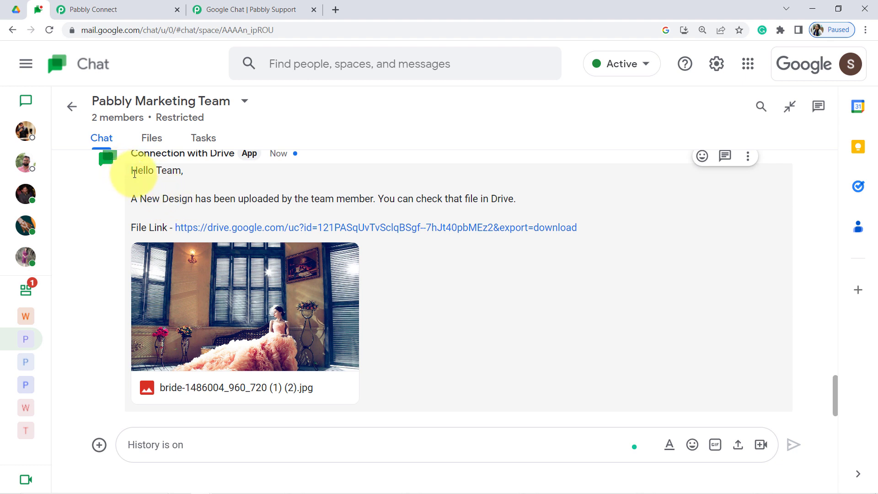
pyautogui.moveTo(139, 199); pyautogui.dragTo(508, 200)
pyautogui.click(398, 199)
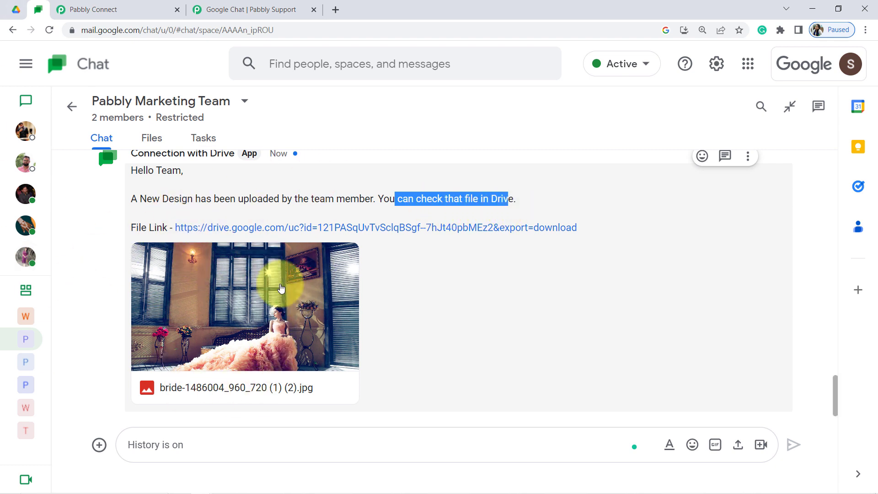
# In Pabbly Connect, replace the message's file link line with "The Flder Name in which the File is Uplaoded -"
pyautogui.click(131, 6)
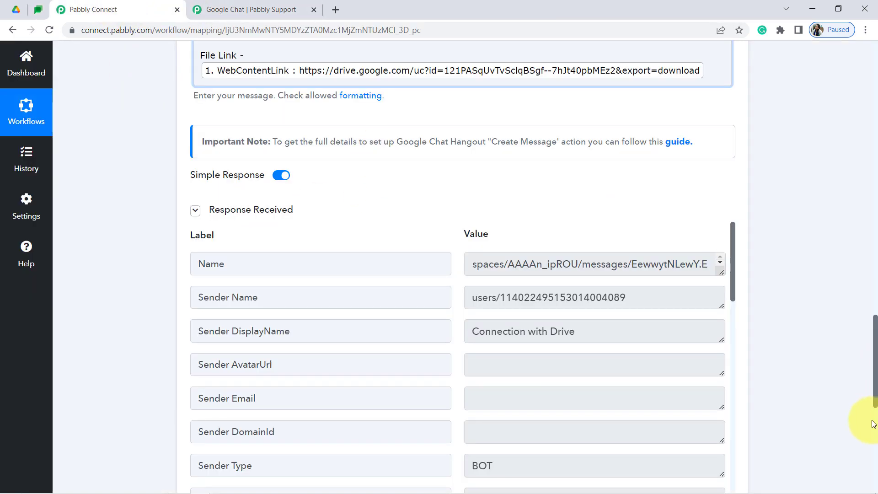
pyautogui.scroll(4, 869, 366)
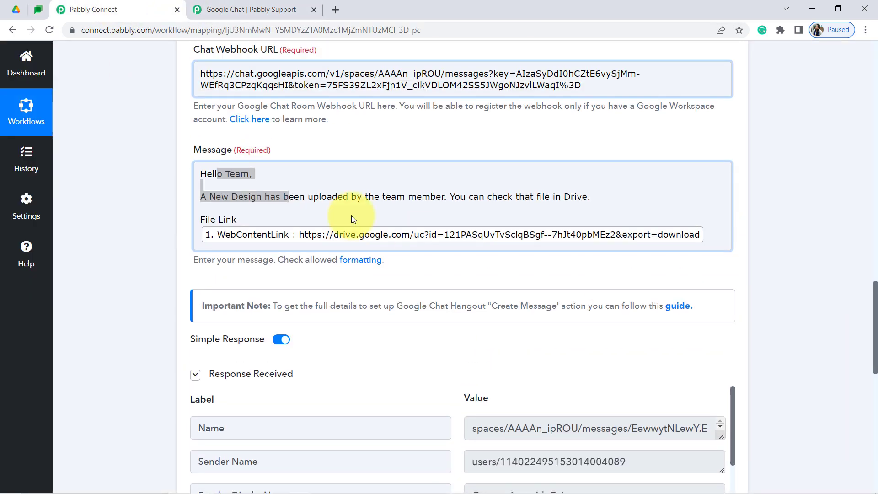
pyautogui.click(725, 239)
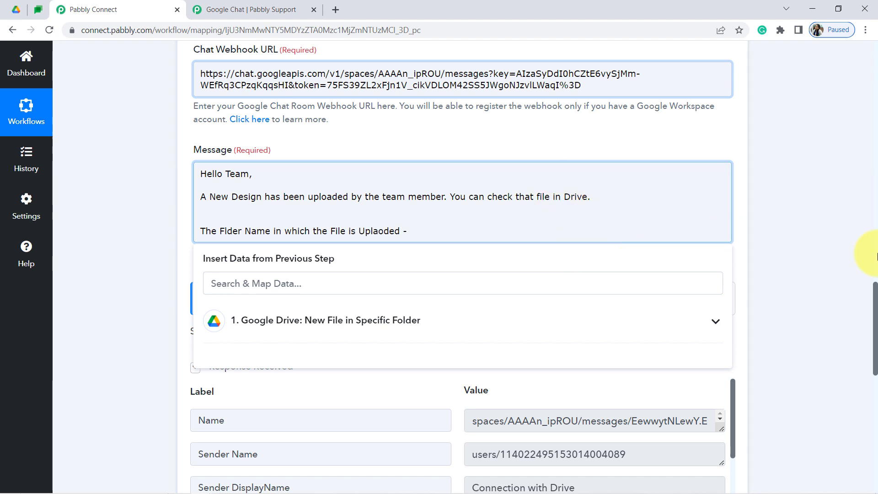
# Look up the uploaded file's Drive folder name and add "Important Designs/Files/Images" at the end of the message
pyautogui.moveTo(875, 319); pyautogui.dragTo(857, 230)
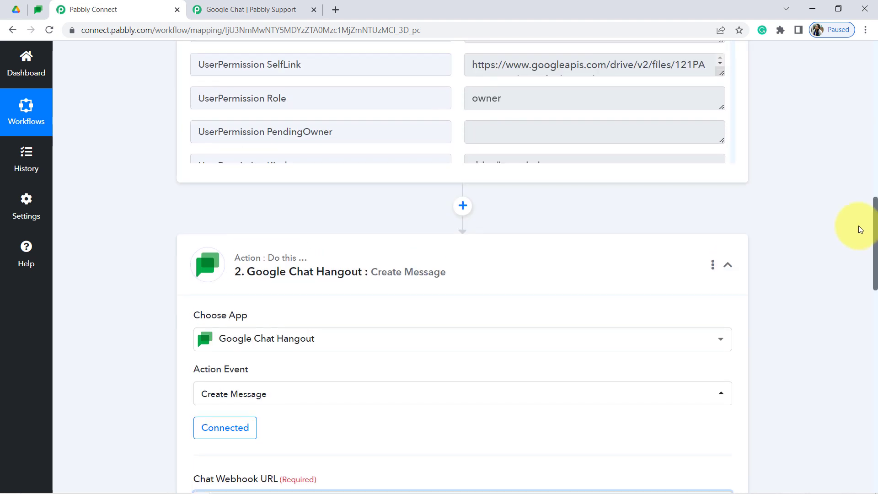
pyautogui.click(10, 6)
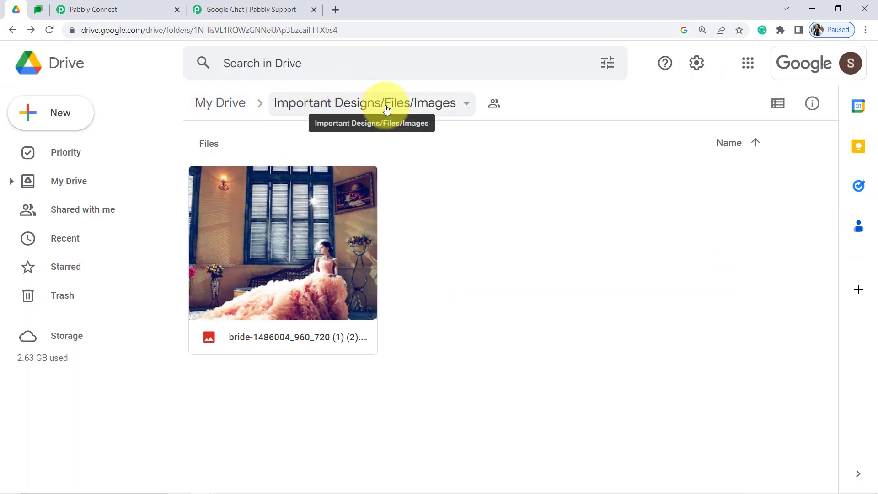
pyautogui.click(158, 4)
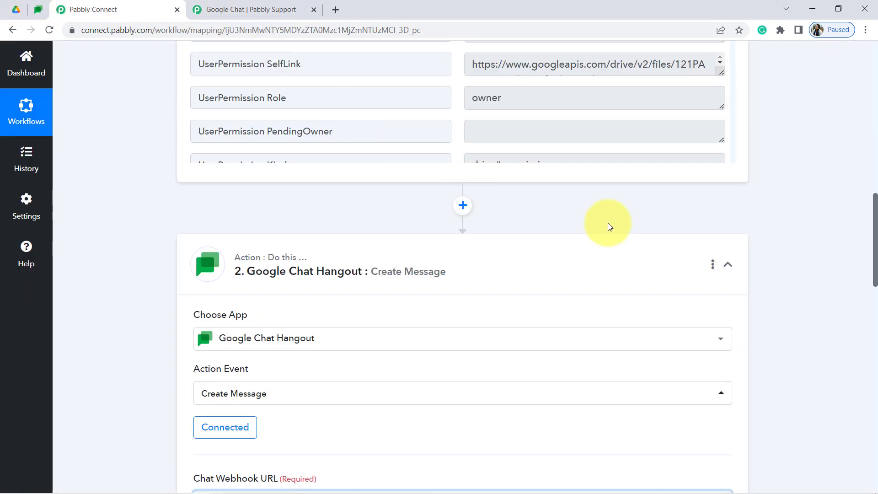
pyautogui.moveTo(874, 267); pyautogui.dragTo(854, 156)
pyautogui.moveTo(875, 108); pyautogui.dragTo(864, 308)
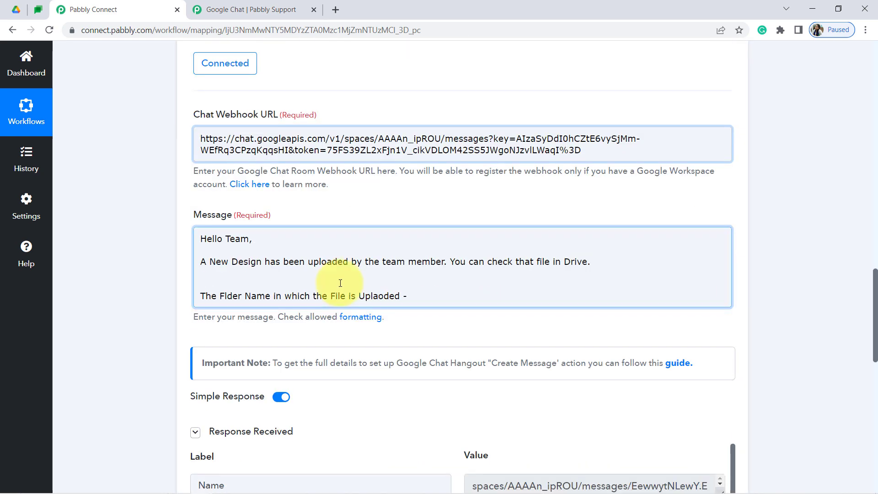
pyautogui.click(420, 299)
pyautogui.hotkey('ctrl', 'v')
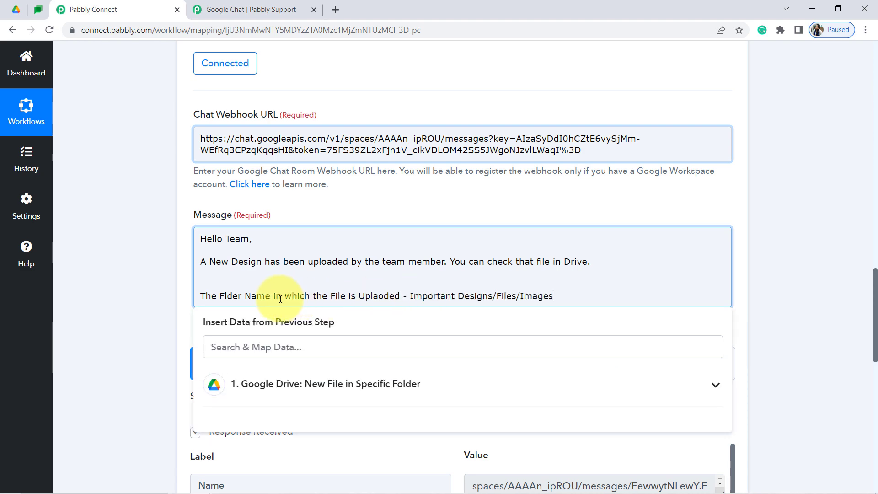
pyautogui.click(858, 259)
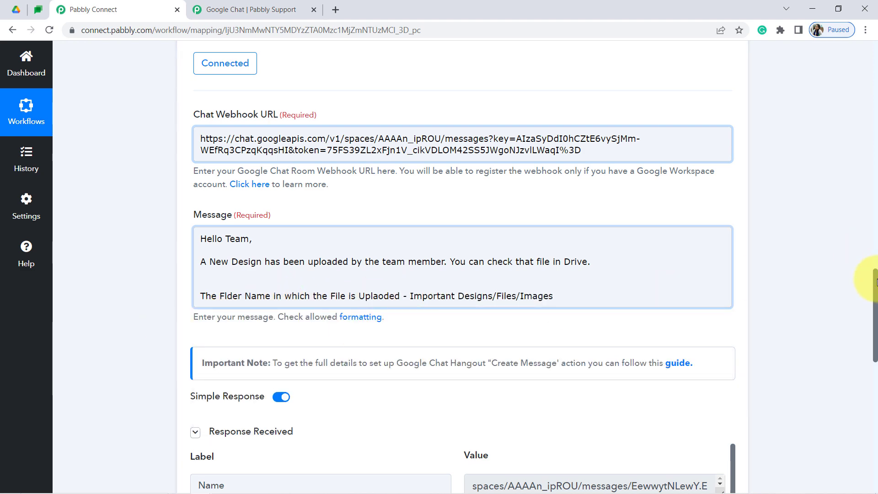
# Save the edited message with another test request and check the new post in the Pabbly Marketing Team space
pyautogui.moveTo(875, 290); pyautogui.dragTo(875, 389)
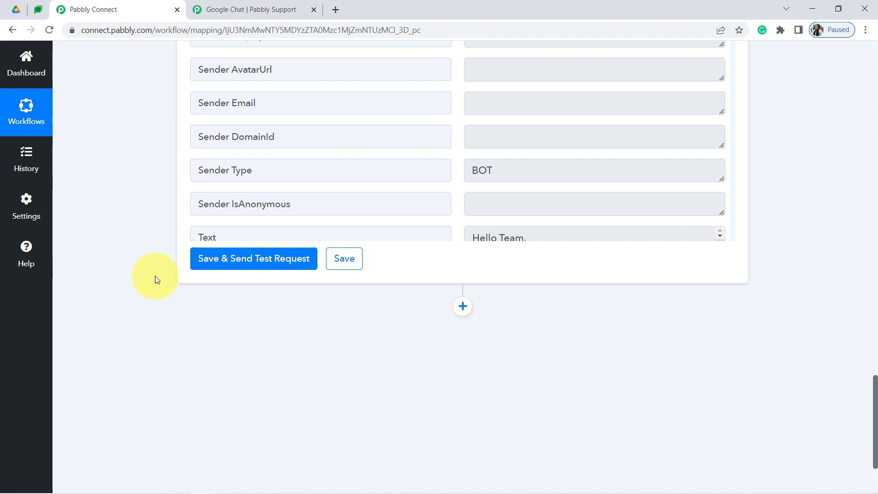
pyautogui.click(207, 259)
pyautogui.click(39, 10)
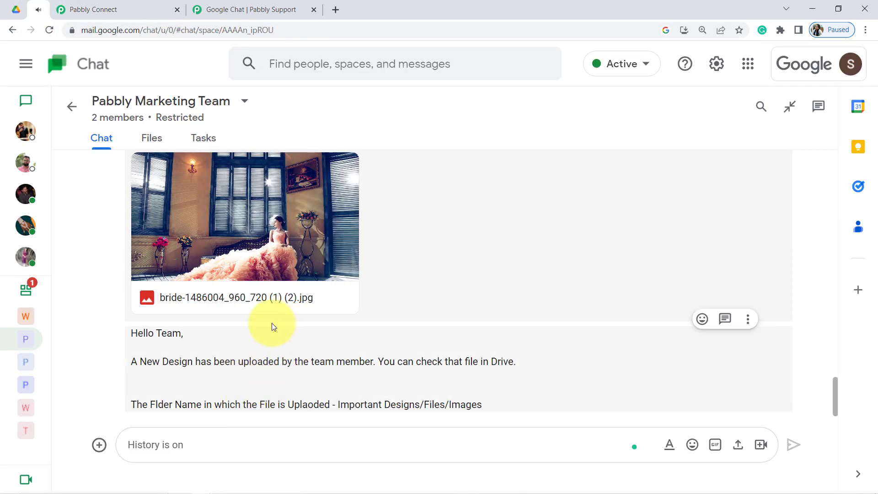
pyautogui.moveTo(135, 336); pyautogui.dragTo(402, 405)
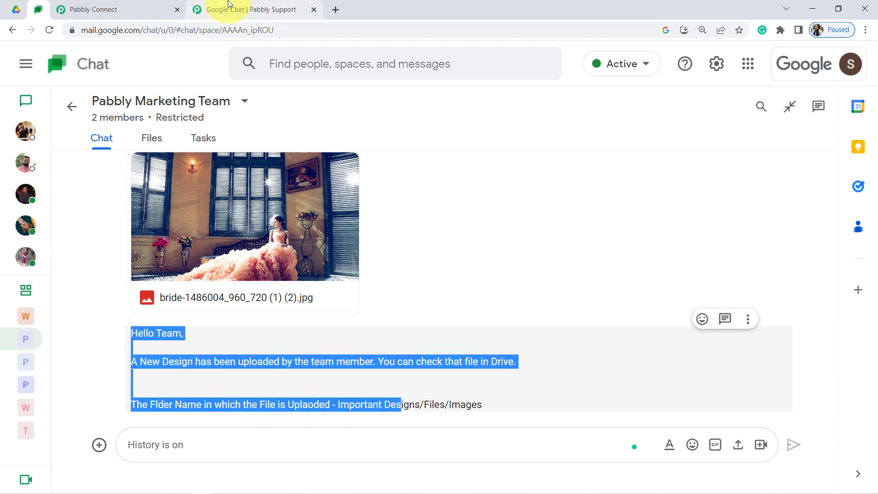
# Return to Pabbly Connect and collapse both the Google Drive trigger and the Google Chat Hangout action
pyautogui.click(124, 9)
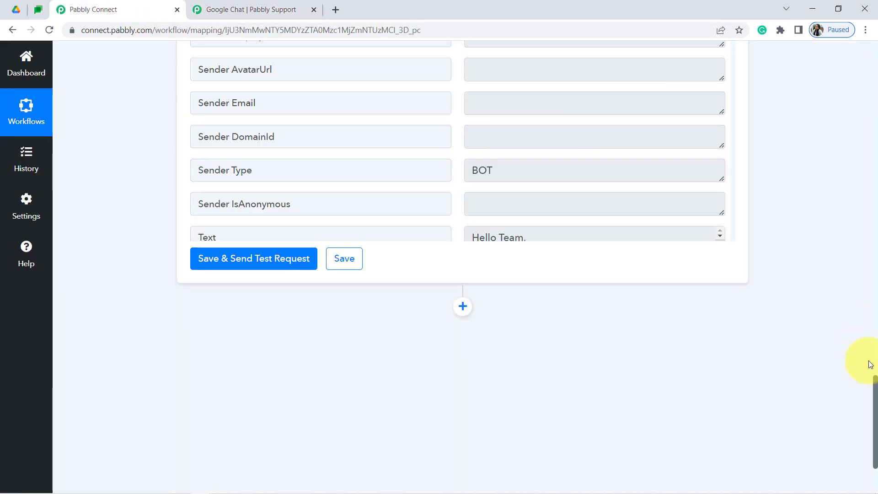
pyautogui.moveTo(875, 384); pyautogui.dragTo(874, 20)
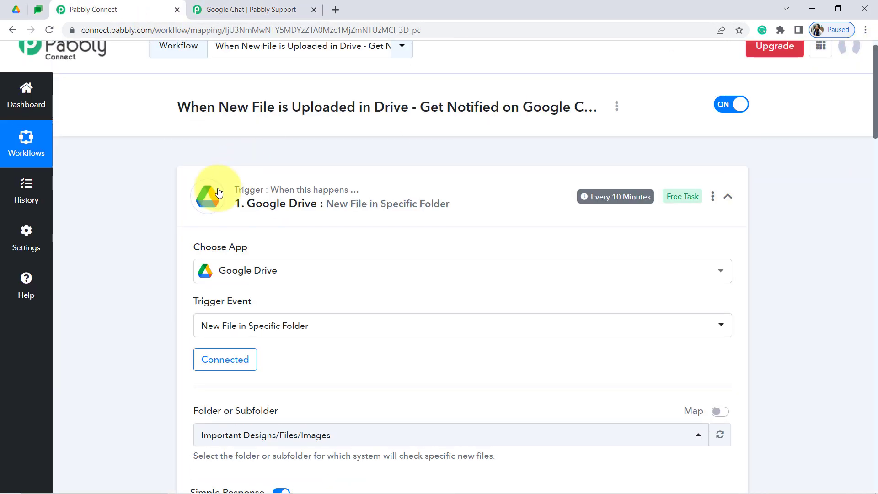
pyautogui.click(301, 209)
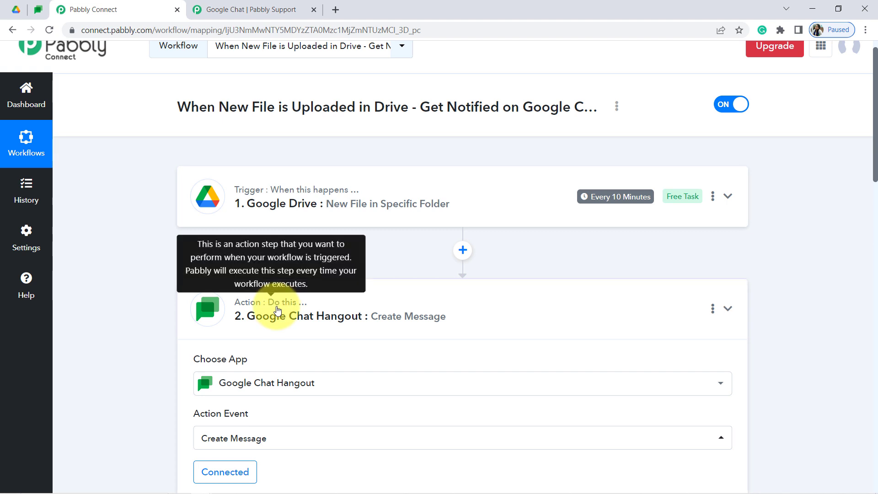
pyautogui.click(278, 310)
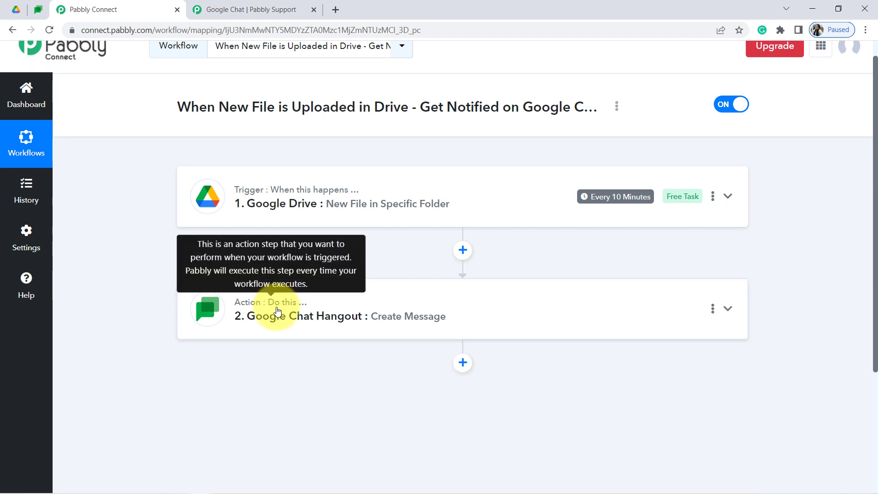
# Open the workflow's sharing options, copy its share link and close the Share Workflow dialog
pyautogui.click(617, 113)
pyautogui.click(537, 168)
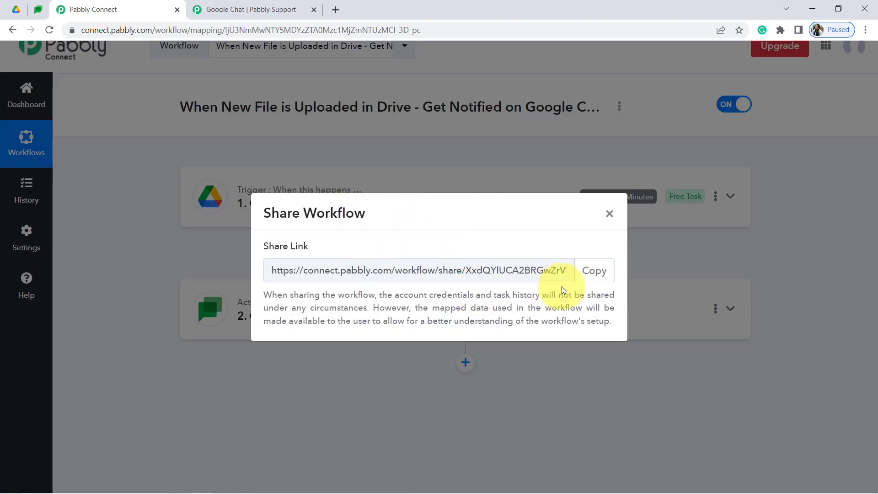
pyautogui.click(600, 271)
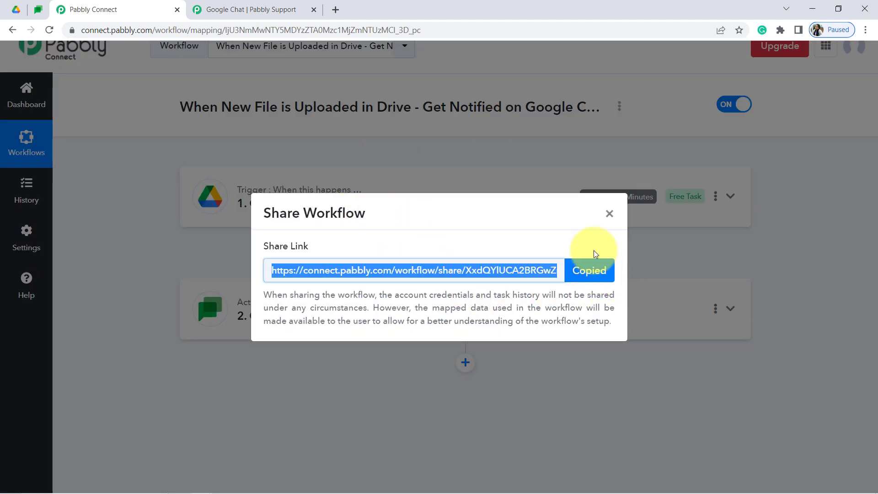
pyautogui.click(608, 215)
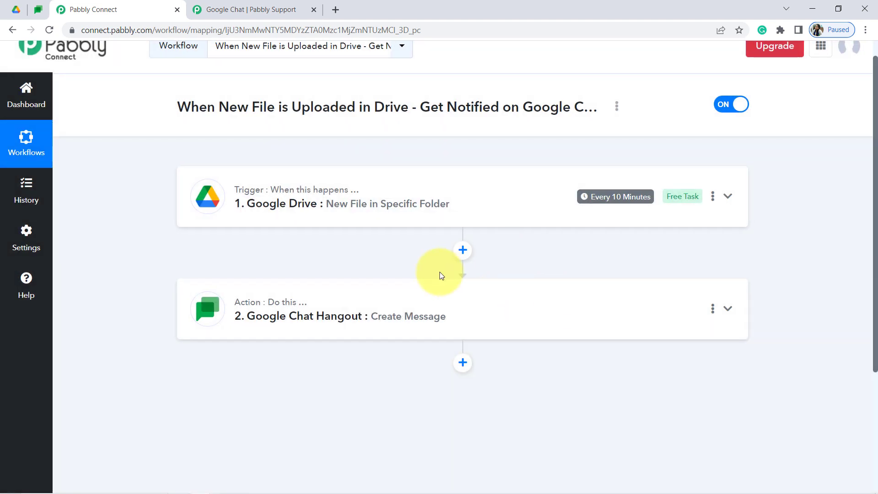
# Disable the workflow and dismiss the resulting notice
pyautogui.click(733, 107)
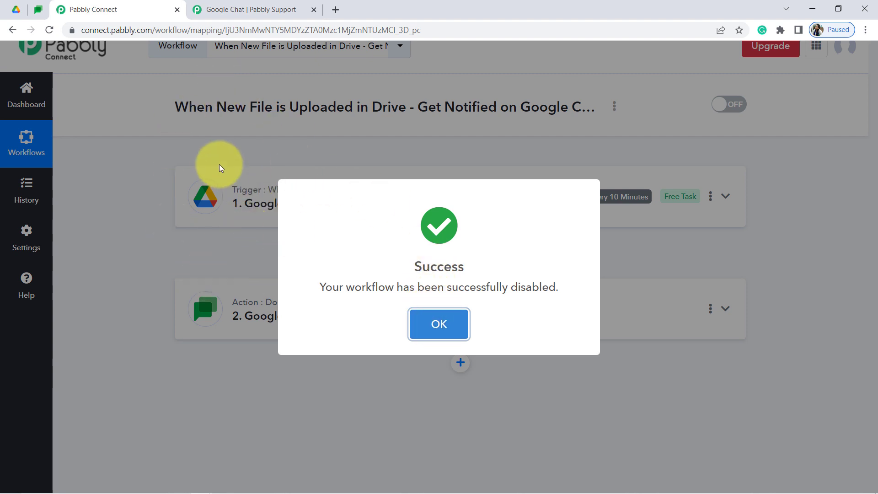
pyautogui.click(428, 325)
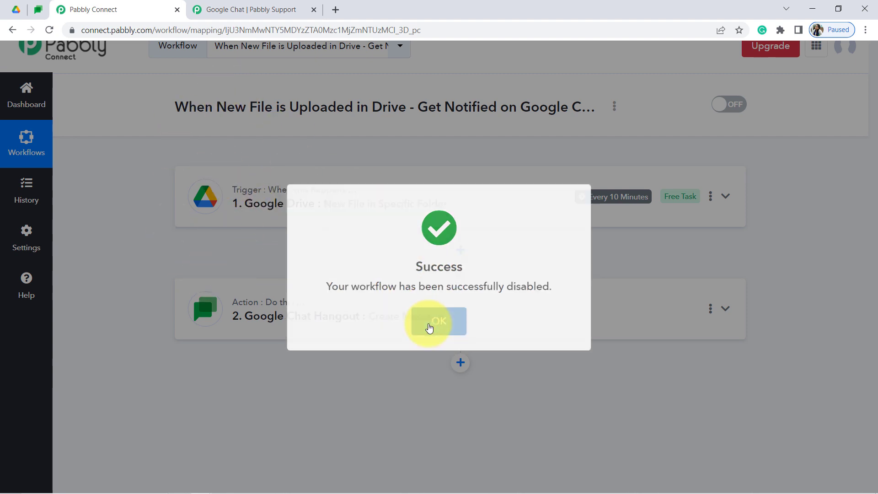